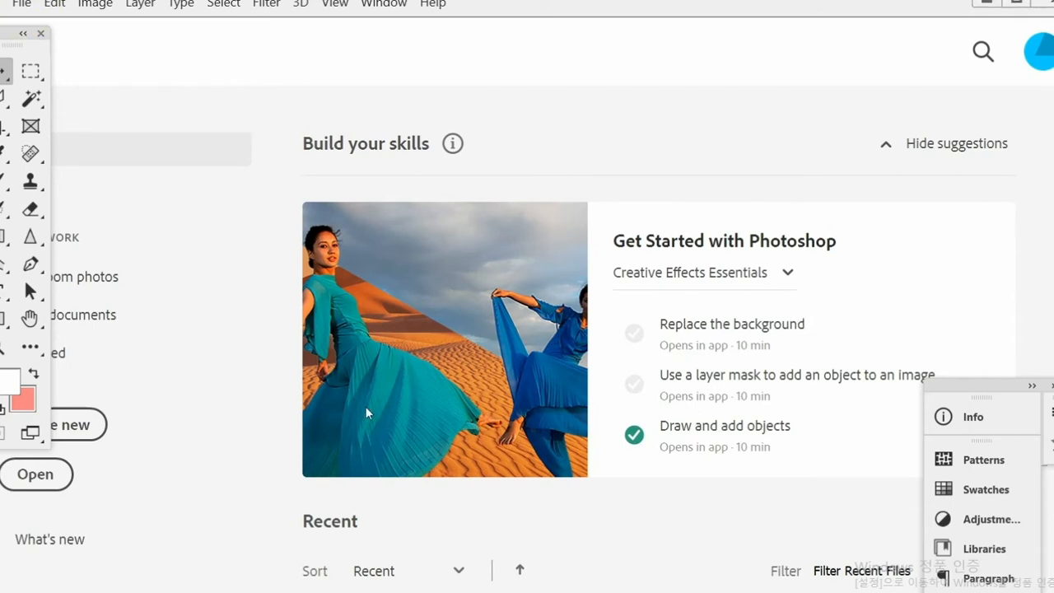
# Step: Open boardwalk-569314_1280 from the PART_01 folder in Photoshop and float its document window in the workspace
pyautogui.moveTo(4, 591)
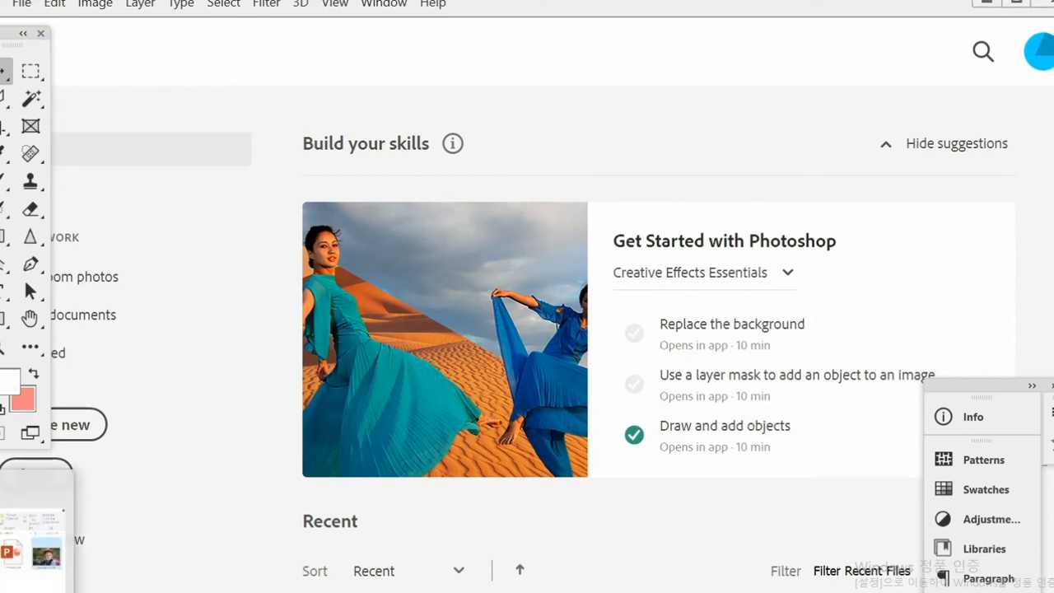
pyautogui.click(52, 480)
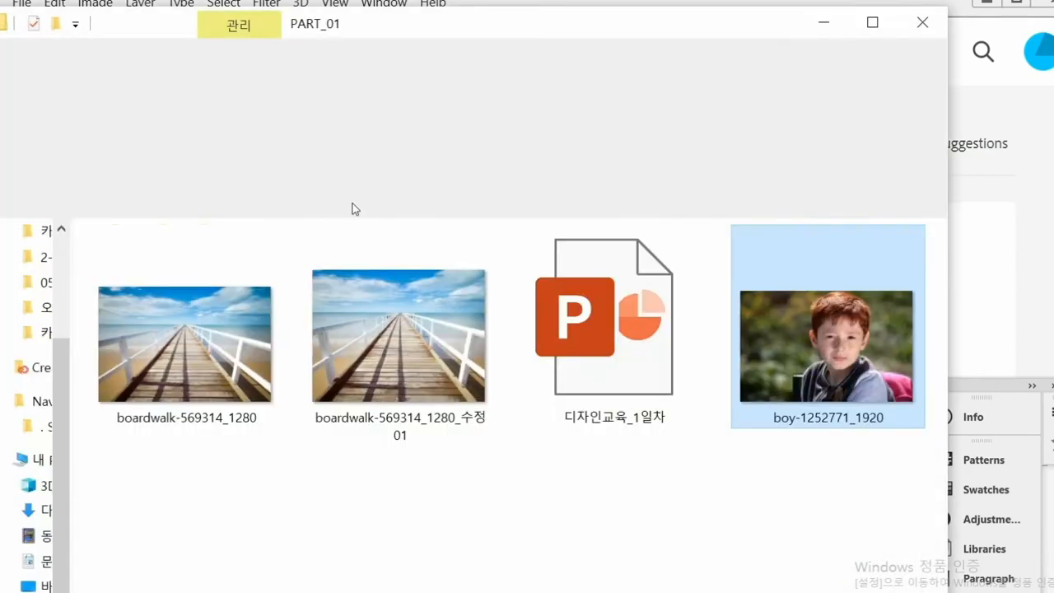
pyautogui.moveTo(331, 24); pyautogui.dragTo(734, 46)
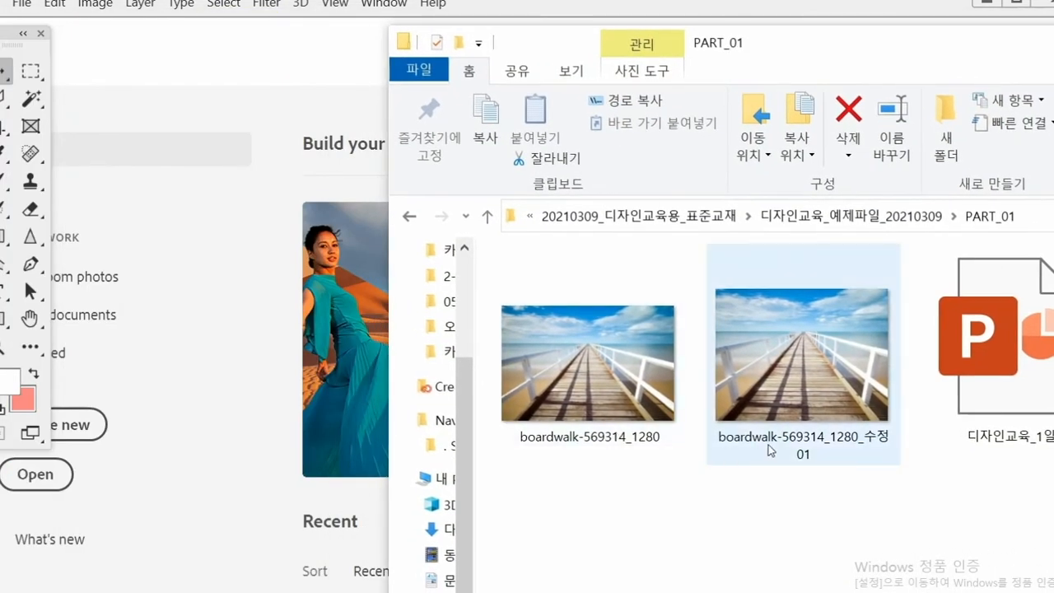
pyautogui.click(737, 480)
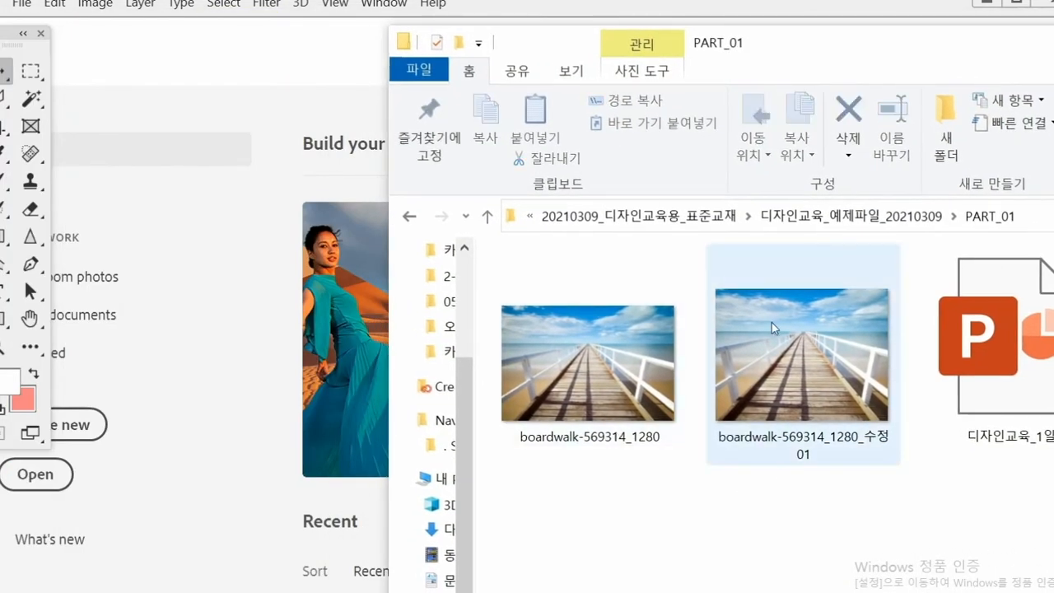
pyautogui.click(586, 377)
pyautogui.moveTo(306, 271); pyautogui.dragTo(240, 282)
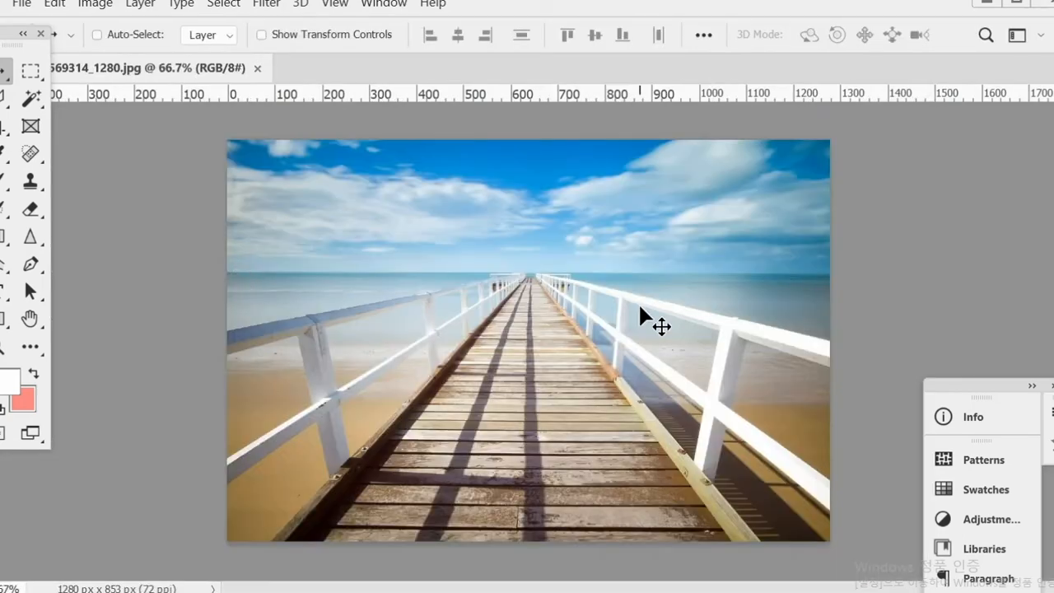
pyautogui.moveTo(158, 74); pyautogui.dragTo(220, 111)
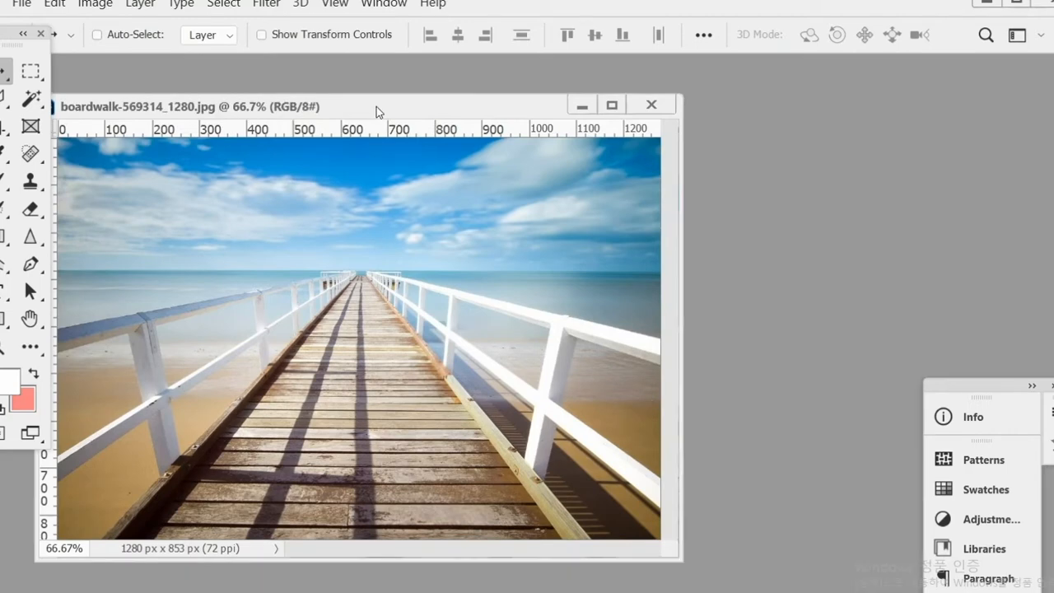
pyautogui.moveTo(376, 107); pyautogui.dragTo(520, 84)
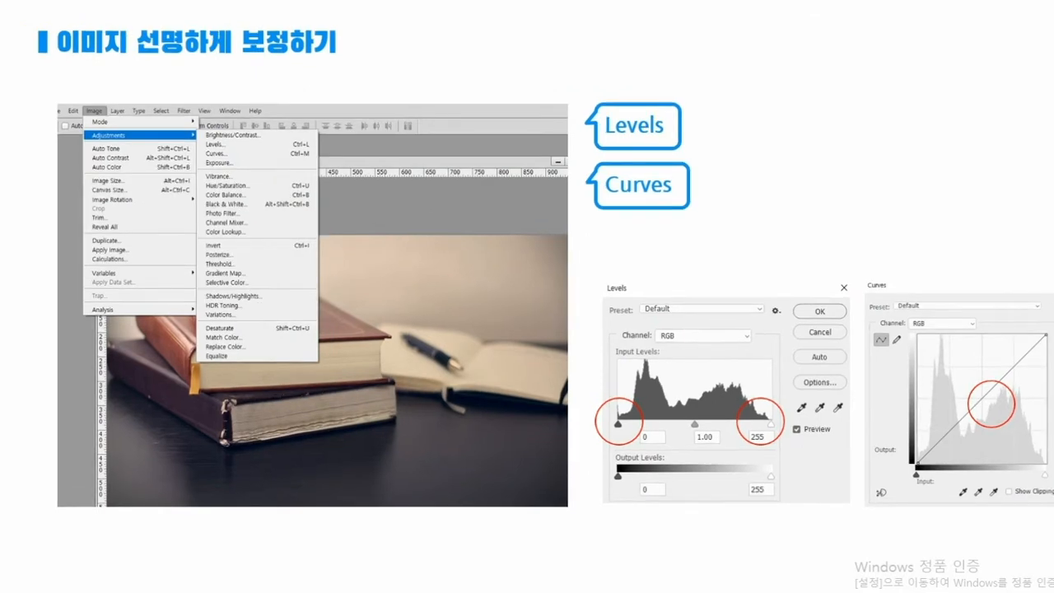
pyautogui.moveTo(700, 105); pyautogui.dragTo(755, 118)
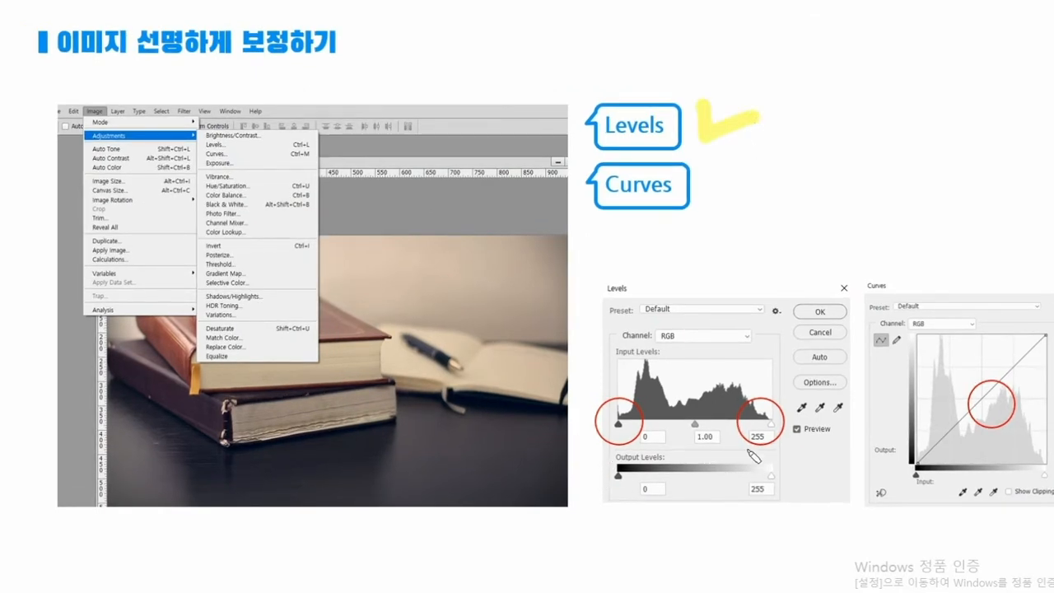
pyautogui.moveTo(713, 174)
pyautogui.mouseDown()
pyautogui.moveTo(724, 198)
pyautogui.moveTo(752, 188)
pyautogui.mouseUp()
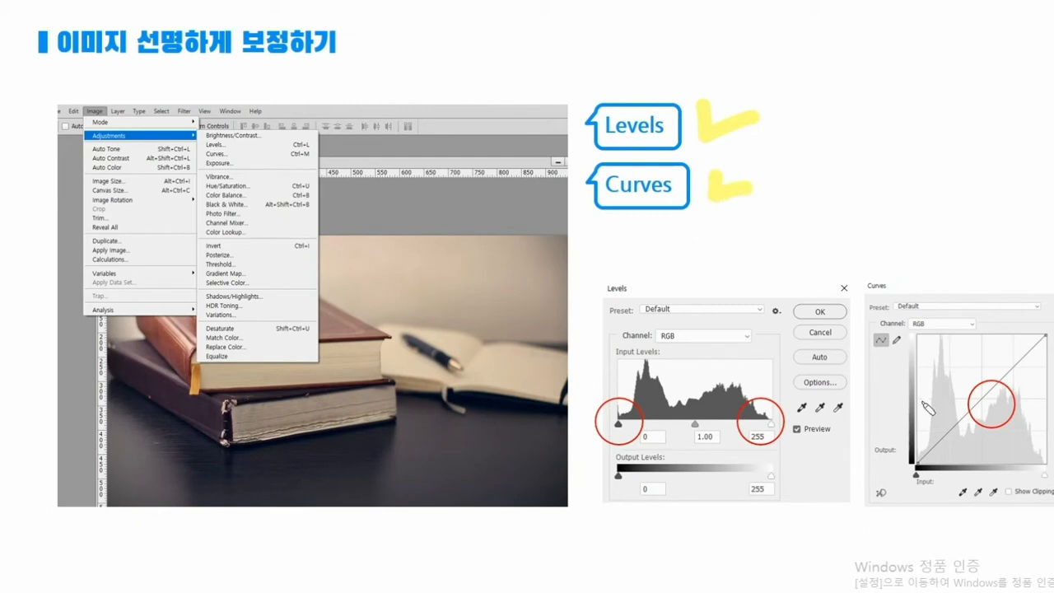
pyautogui.moveTo(822, 262)
pyautogui.mouseDown()
pyautogui.moveTo(941, 261)
pyautogui.moveTo(903, 290)
pyautogui.mouseUp()
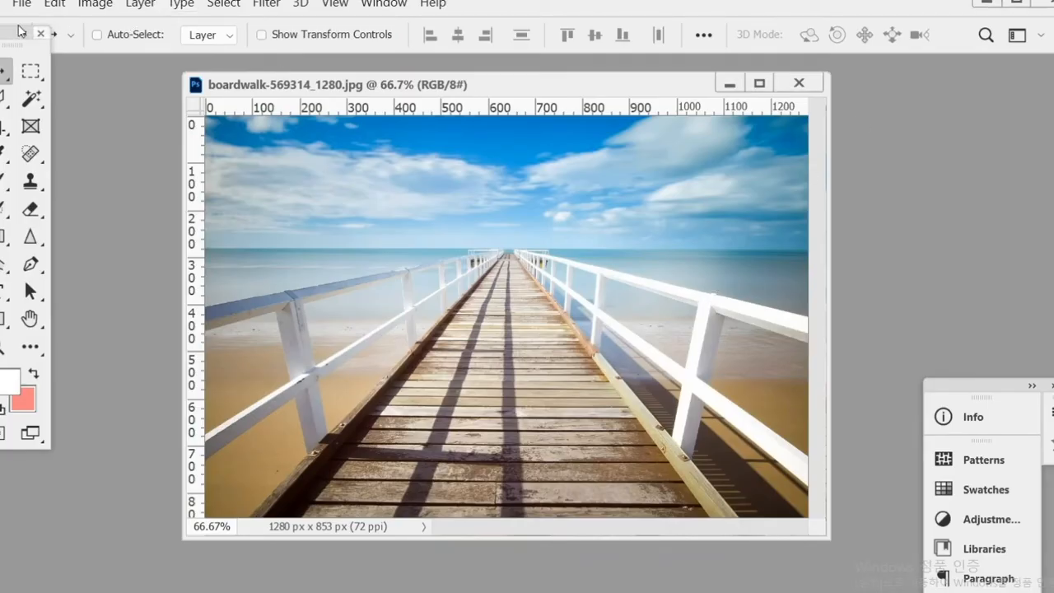
pyautogui.click(97, 6)
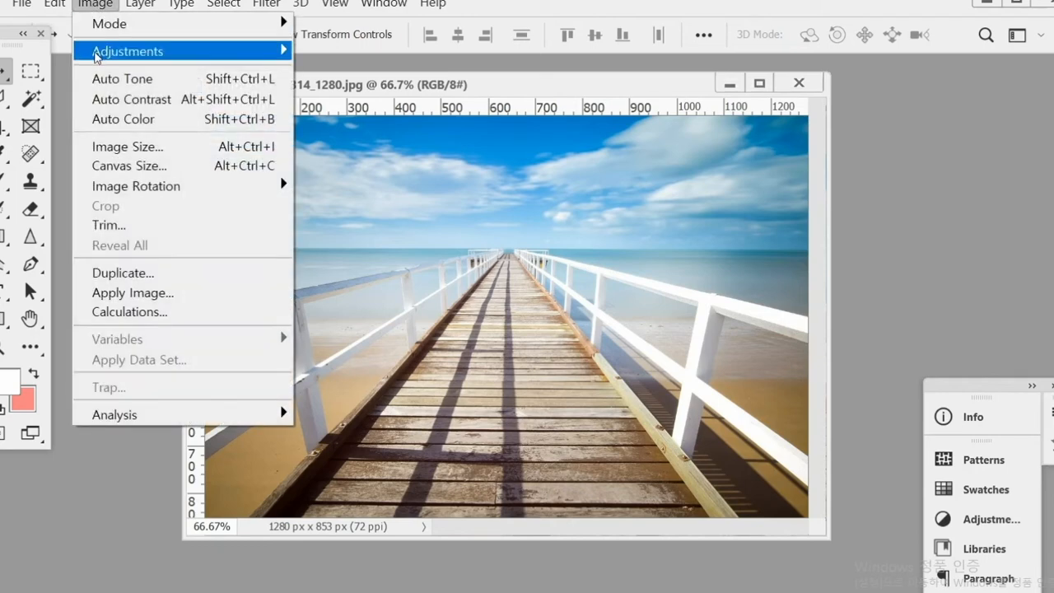
pyautogui.moveTo(97, 56)
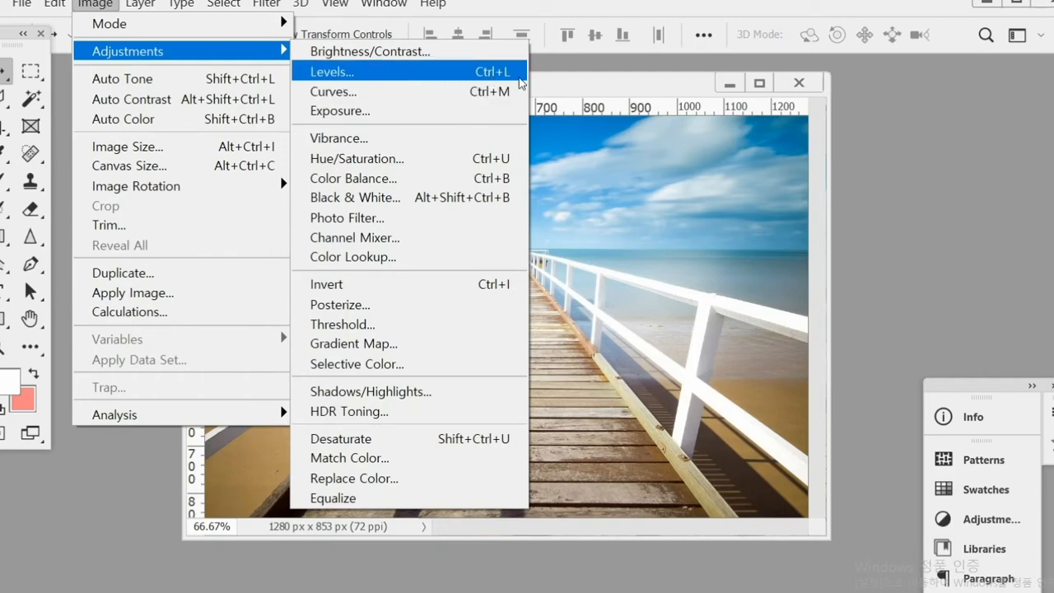
pyautogui.click(602, 93)
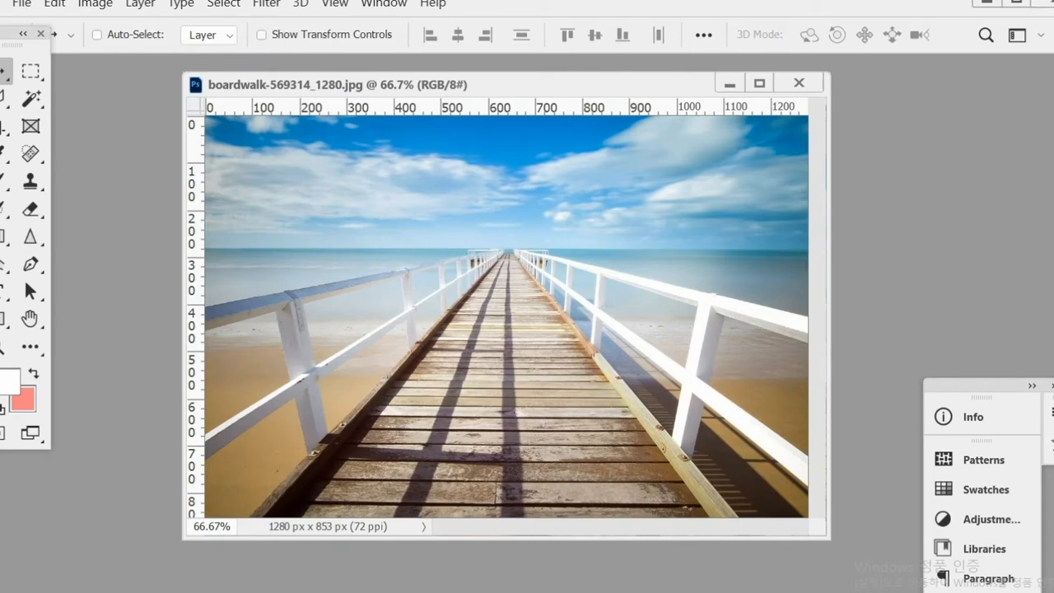
pyautogui.moveTo(897, 123); pyautogui.dragTo(900, 144)
pyautogui.moveTo(928, 100); pyautogui.dragTo(929, 137)
pyautogui.moveTo(907, 125); pyautogui.dragTo(973, 119)
pyautogui.moveTo(964, 107); pyautogui.dragTo(960, 136)
pyautogui.moveTo(1014, 99)
pyautogui.mouseDown()
pyautogui.moveTo(1017, 142)
pyautogui.moveTo(858, 103)
pyautogui.moveTo(1042, 162)
pyautogui.moveTo(1005, 210)
pyautogui.moveTo(982, 212)
pyautogui.moveTo(1029, 191)
pyautogui.mouseUp()
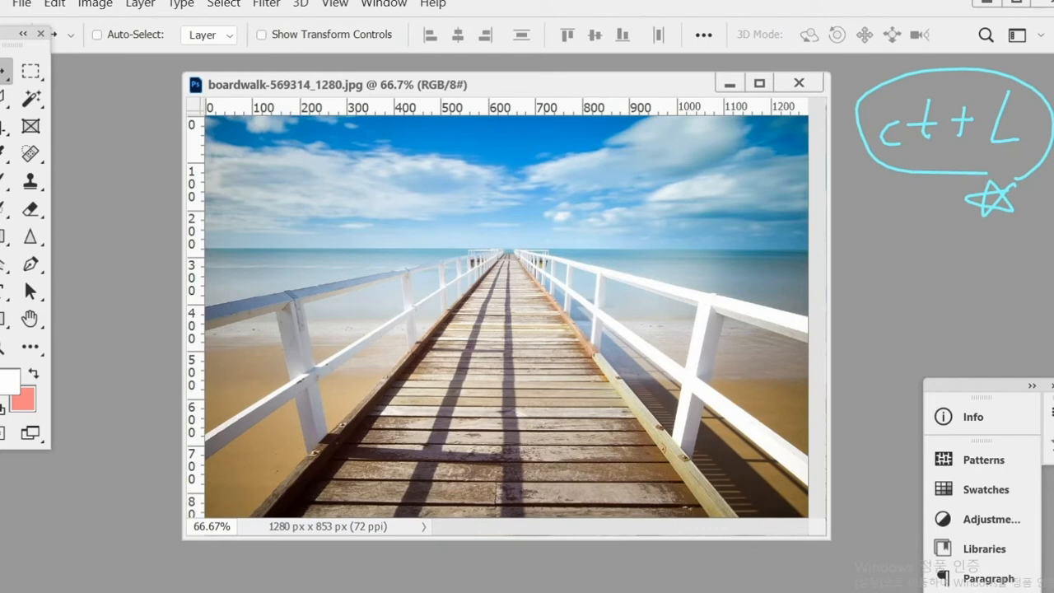
pyautogui.press('Escape')
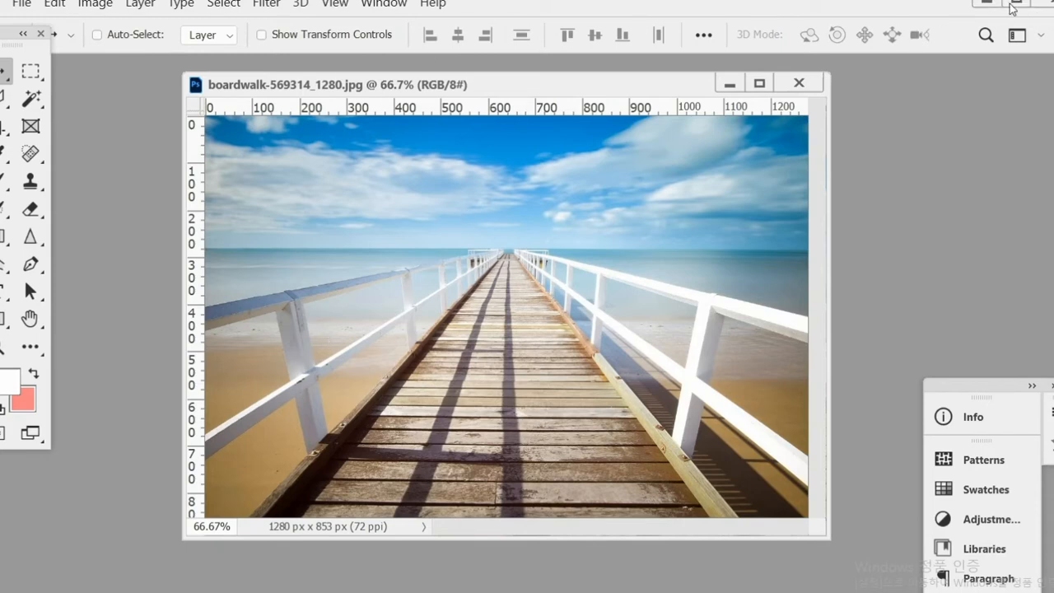
# Step: Start a Levels adjustment on the boardwalk photo and set the white input level to 238, keeping the image in view
pyautogui.hotkey('ctrl', 'l')
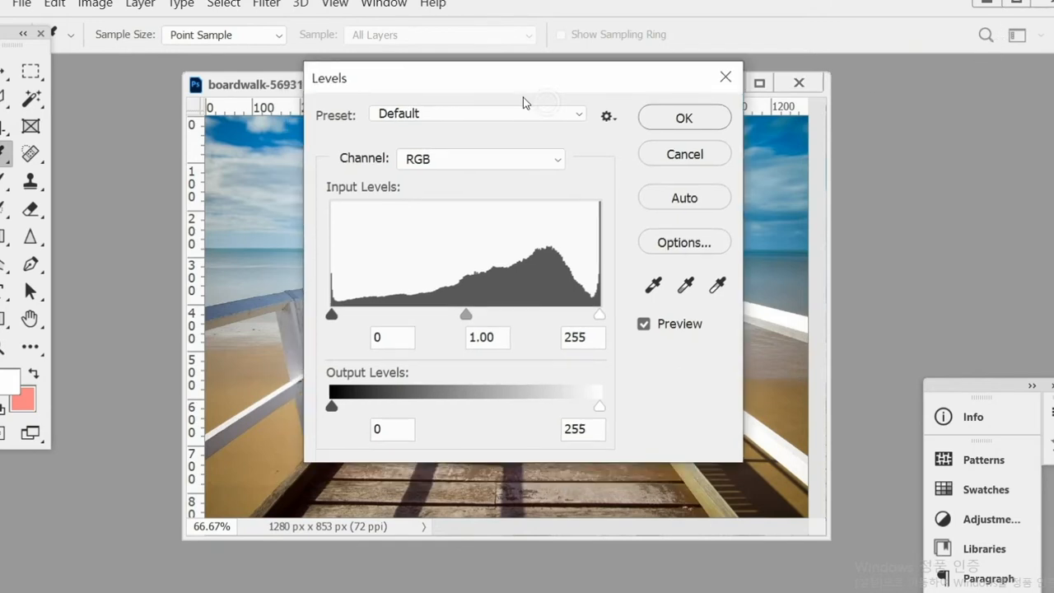
pyautogui.moveTo(524, 81); pyautogui.dragTo(690, 85)
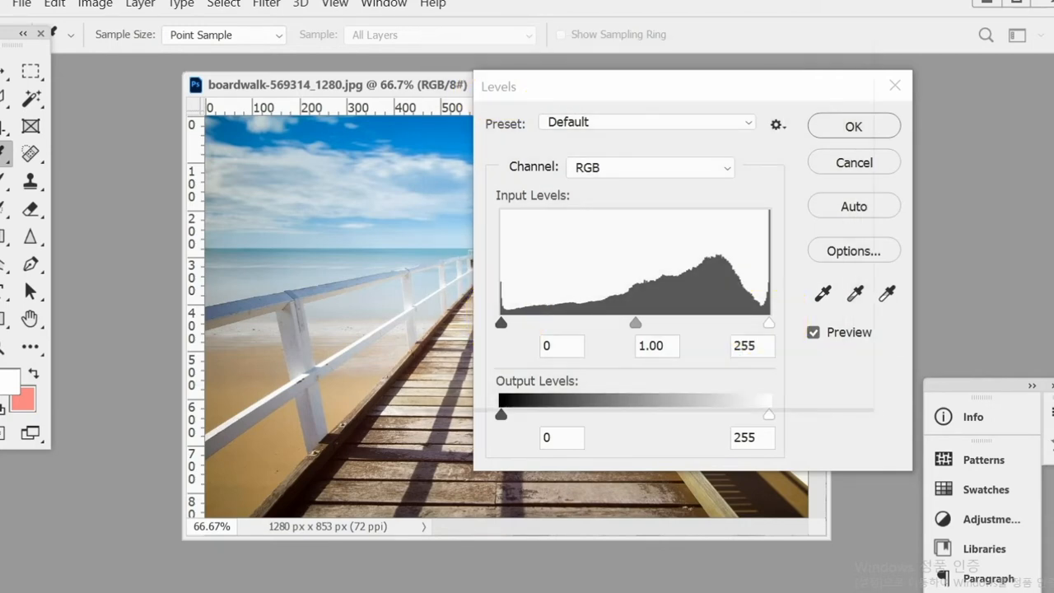
pyautogui.moveTo(686, 78); pyautogui.dragTo(727, 179)
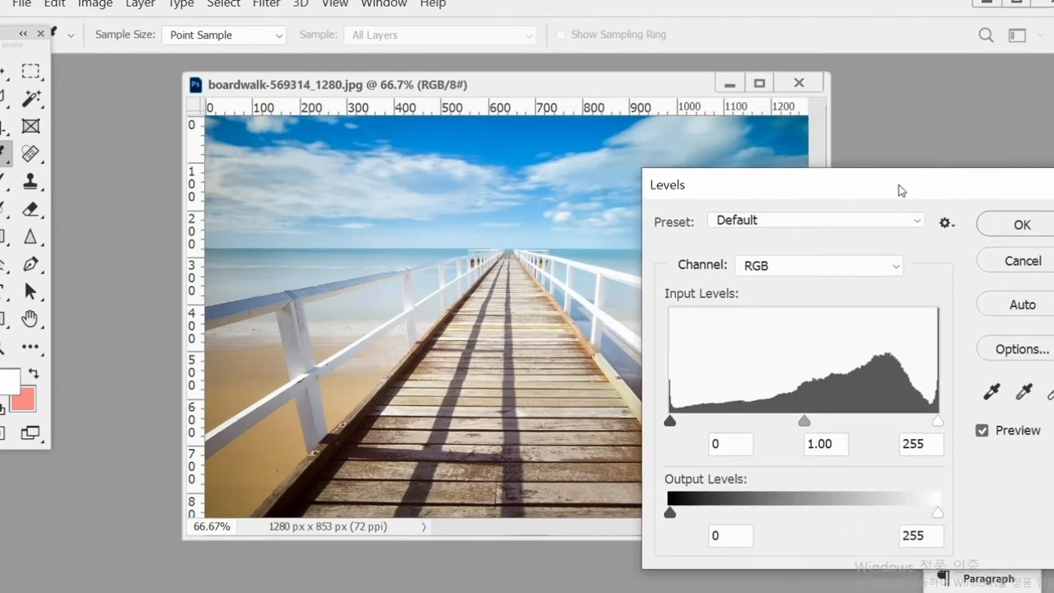
pyautogui.moveTo(854, 197); pyautogui.dragTo(809, 203)
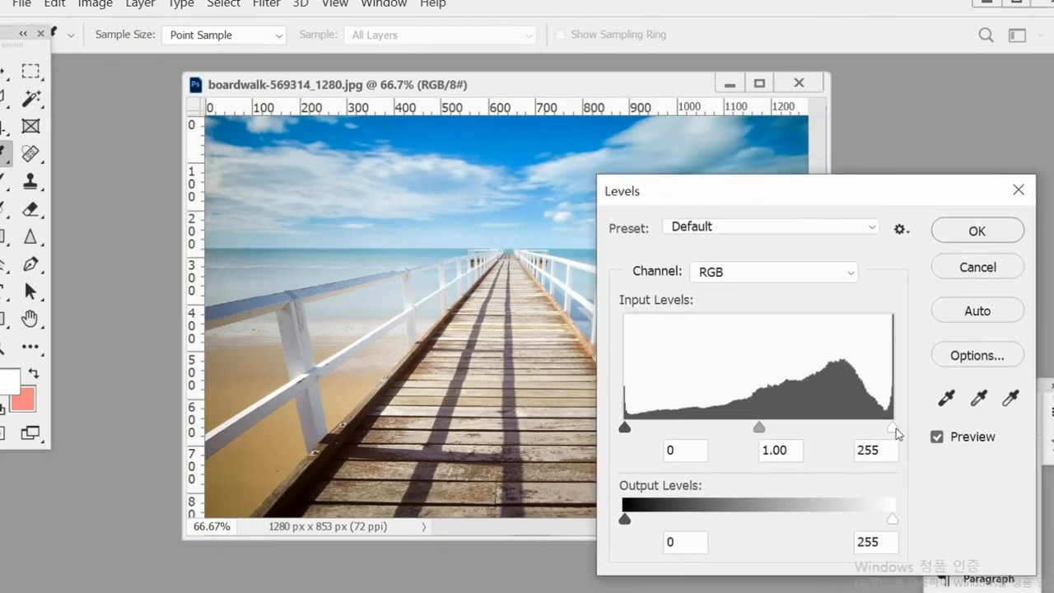
pyautogui.moveTo(892, 428)
pyautogui.mouseDown()
pyautogui.moveTo(781, 428)
pyautogui.moveTo(935, 447)
pyautogui.moveTo(890, 423)
pyautogui.mouseUp()
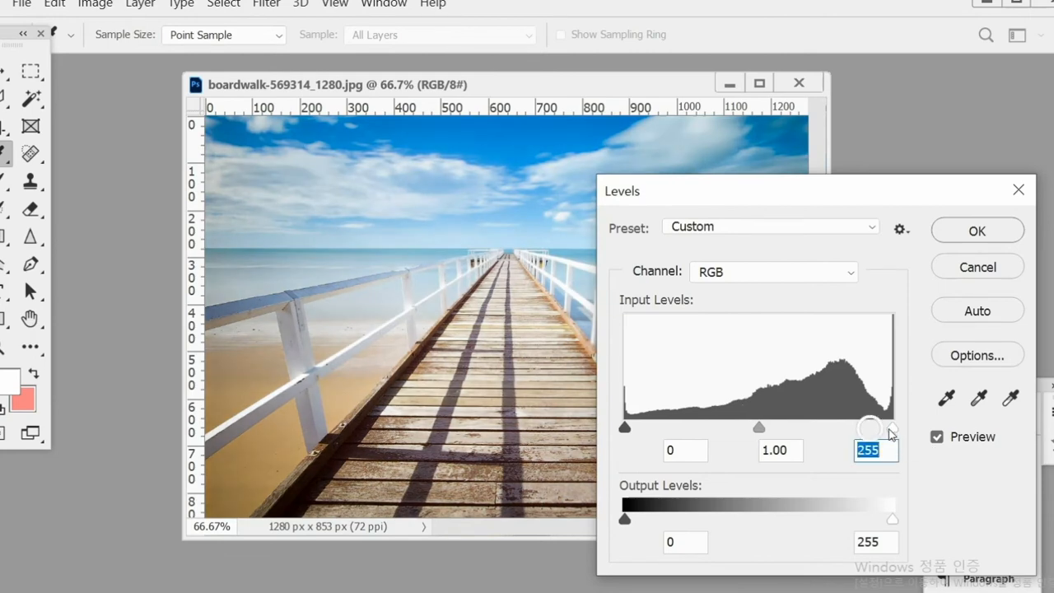
pyautogui.moveTo(891, 434); pyautogui.dragTo(889, 428)
pyautogui.moveTo(889, 428); pyautogui.dragTo(875, 429)
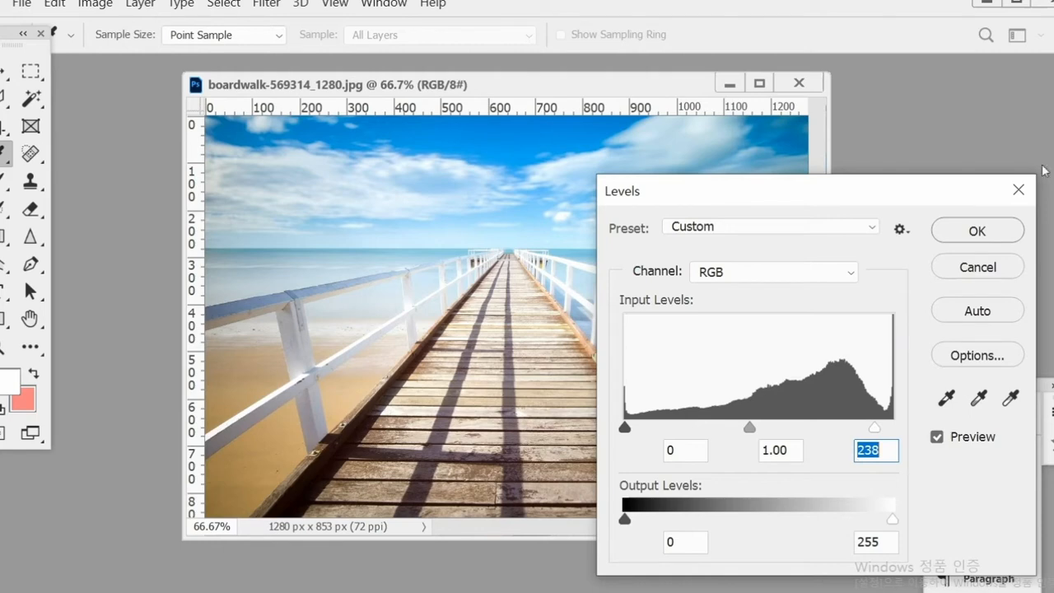
pyautogui.moveTo(856, 471); pyautogui.dragTo(861, 475)
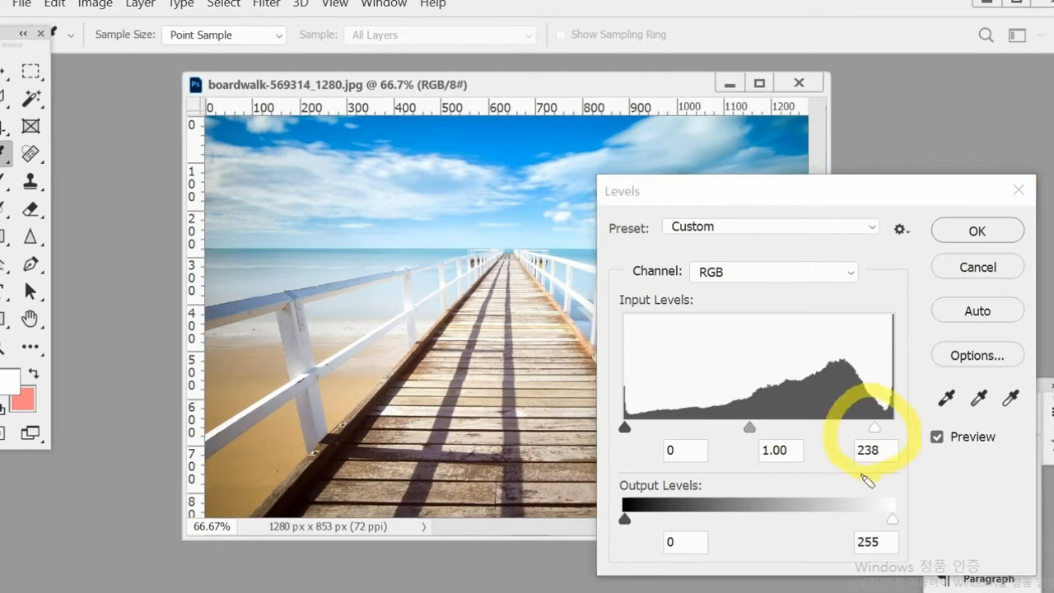
# Step: Set the black input level to 52 and apply the Levels adjustment to the photo
pyautogui.click(624, 428)
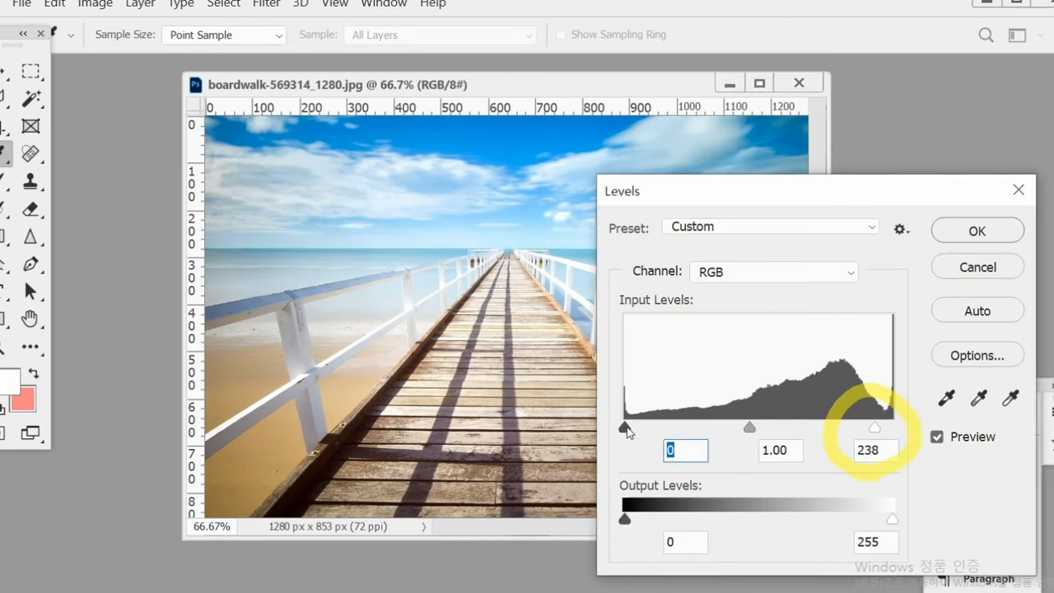
pyautogui.moveTo(625, 429); pyautogui.dragTo(680, 429)
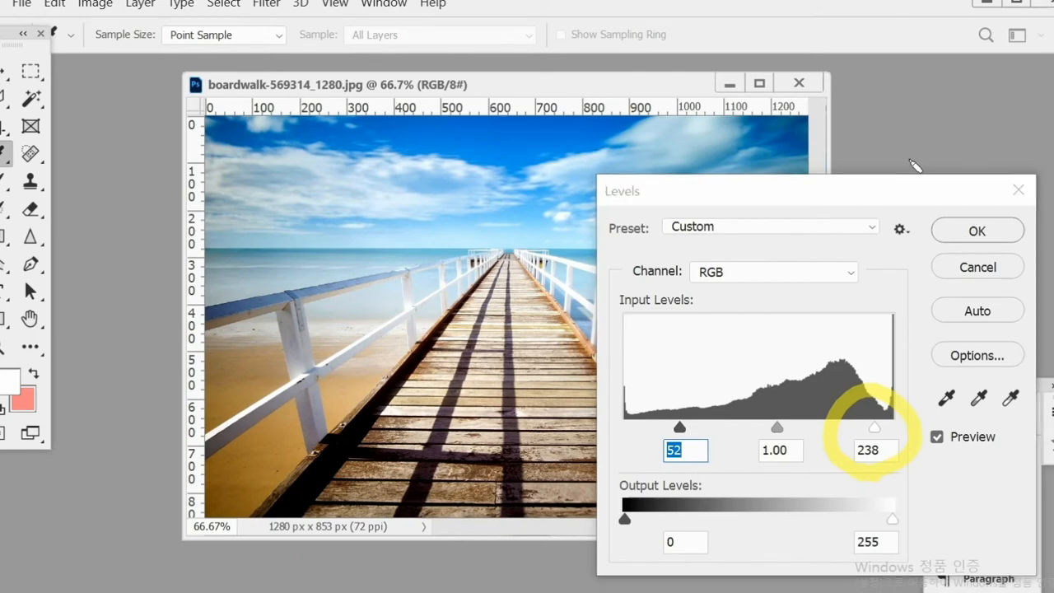
pyautogui.moveTo(701, 449)
pyautogui.mouseDown()
pyautogui.moveTo(723, 414)
pyautogui.moveTo(700, 446)
pyautogui.mouseUp()
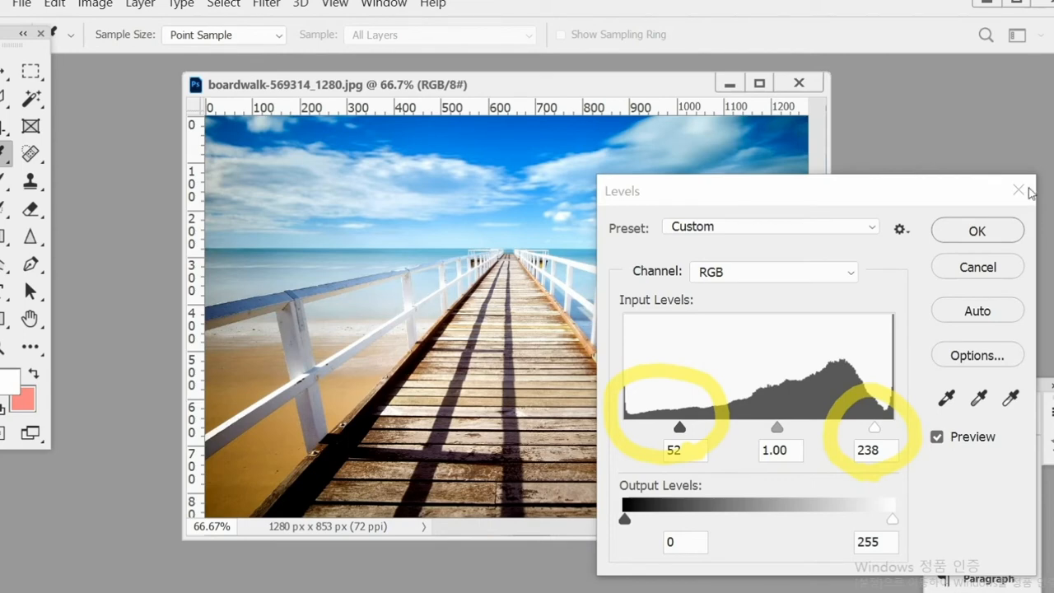
pyautogui.click(976, 235)
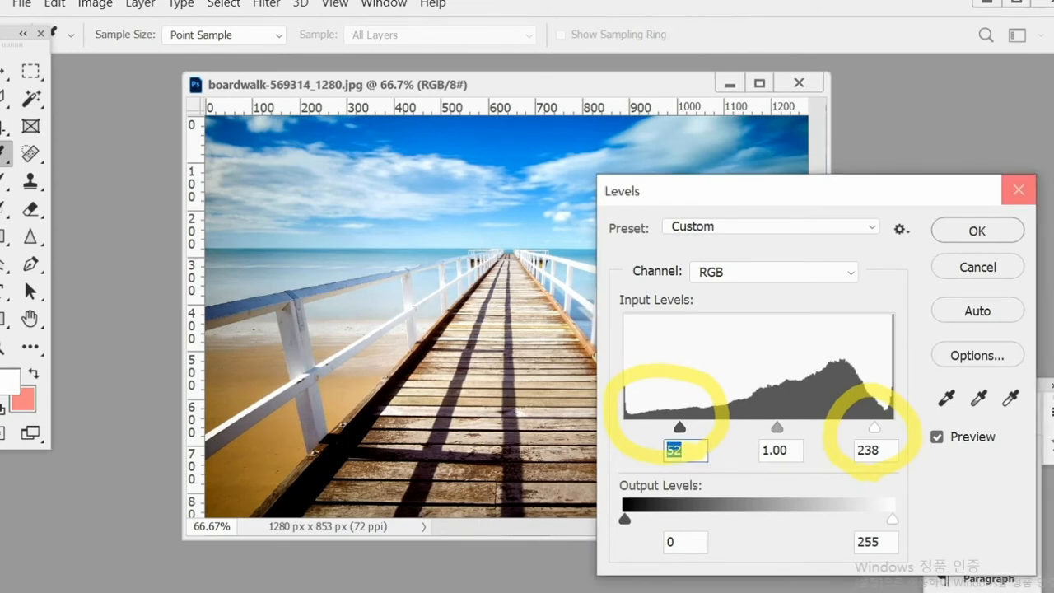
pyautogui.click(964, 236)
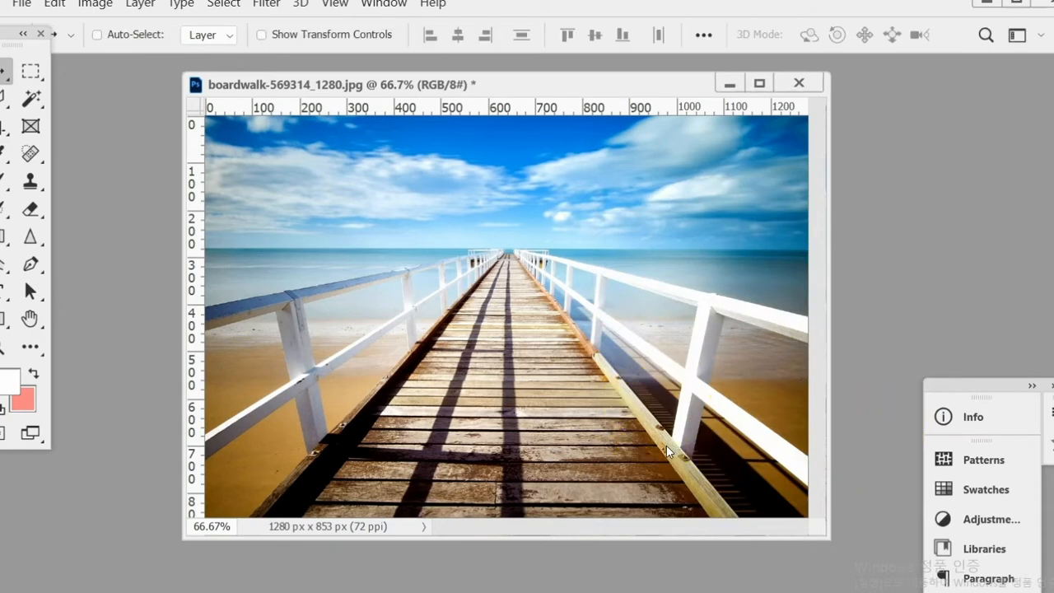
# Step: Start saving the adjusted boardwalk photo on the computer instead of to cloud documents
pyautogui.click(25, 8)
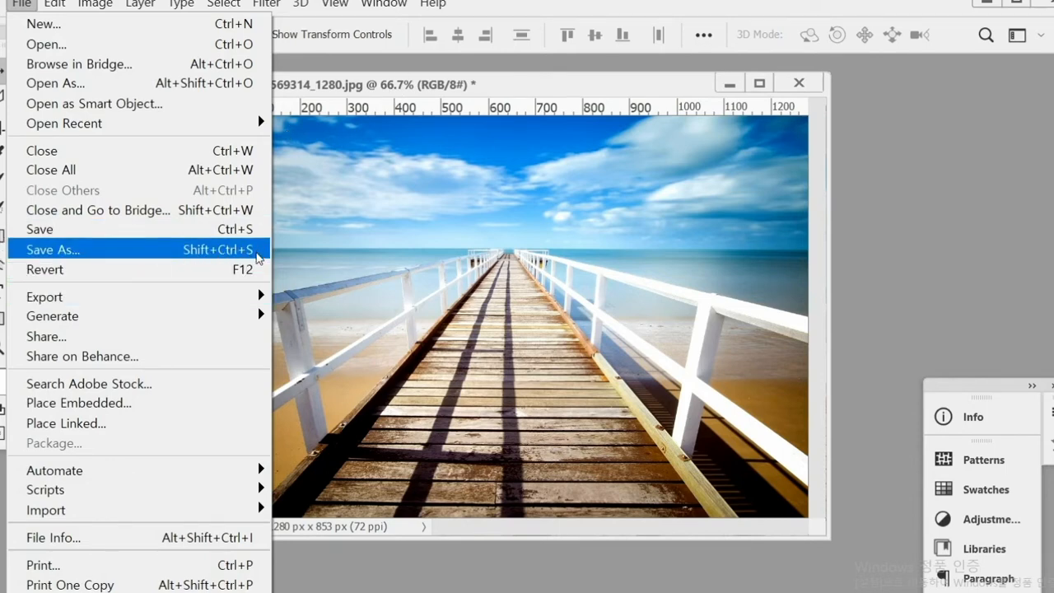
pyautogui.click(543, 81)
pyautogui.moveTo(517, 80); pyautogui.dragTo(510, 79)
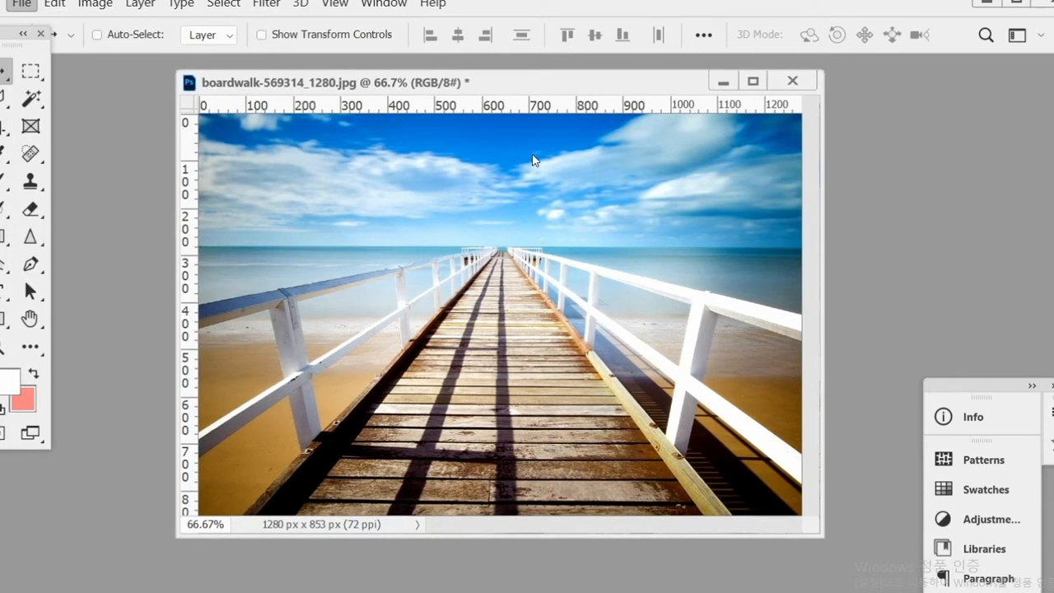
pyautogui.press('ctrl')
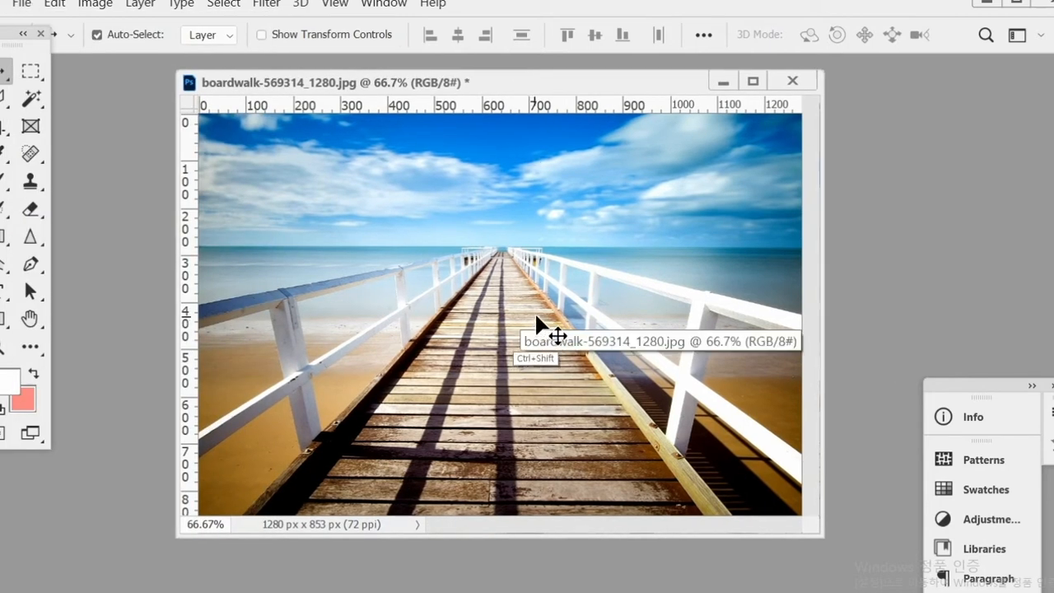
pyautogui.hotkey('ctrl', 's')
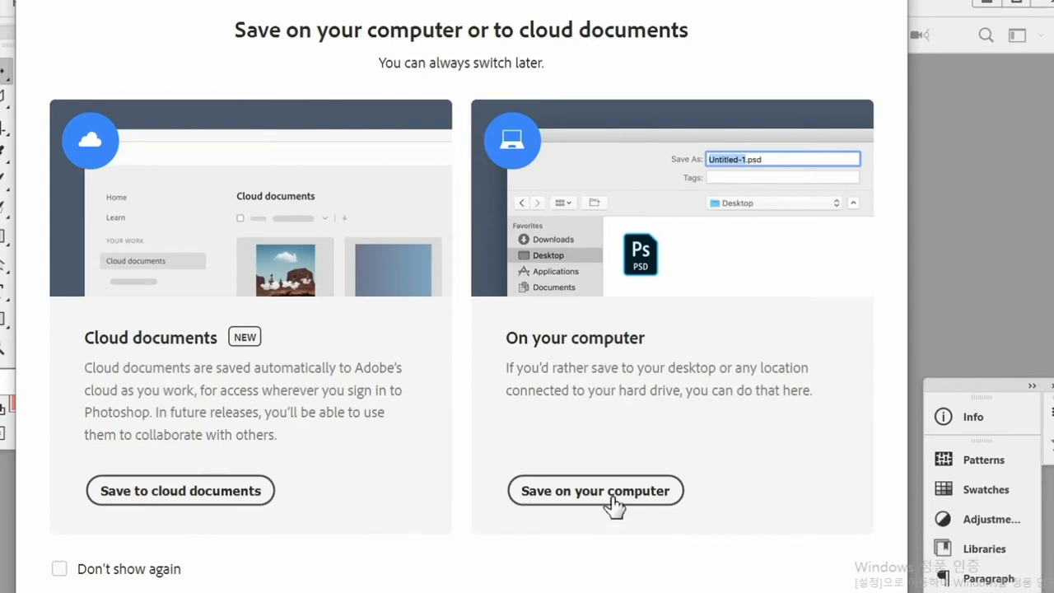
pyautogui.click(613, 498)
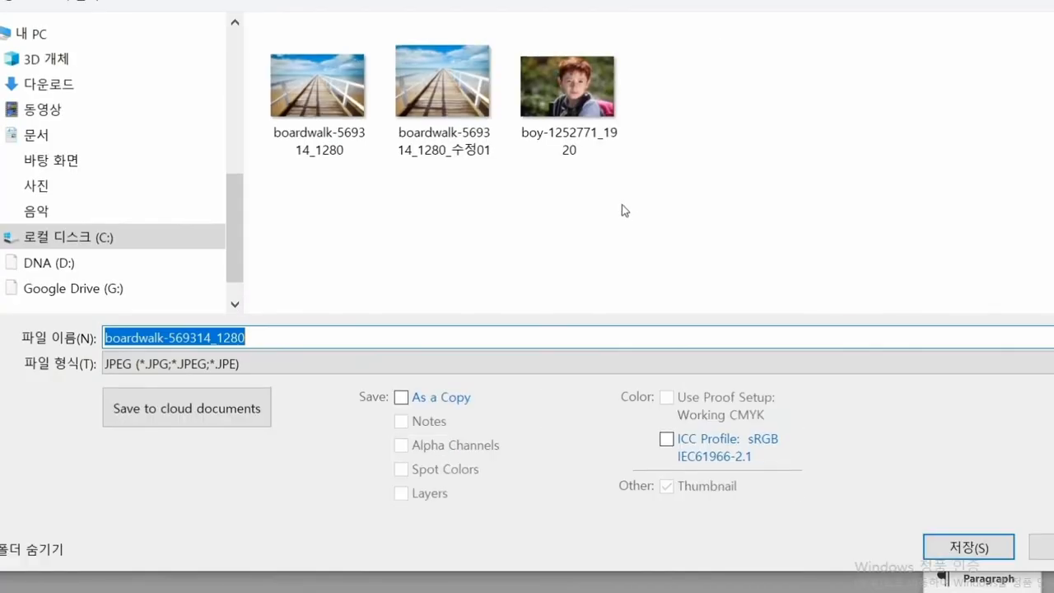
# Step: Append an underscore and a Korean suffix ending in 수정 to the name boardwalk-569314_1280, and save it as a JPEG at quality 12
pyautogui.click(283, 341)
pyautogui.write('_+fp')
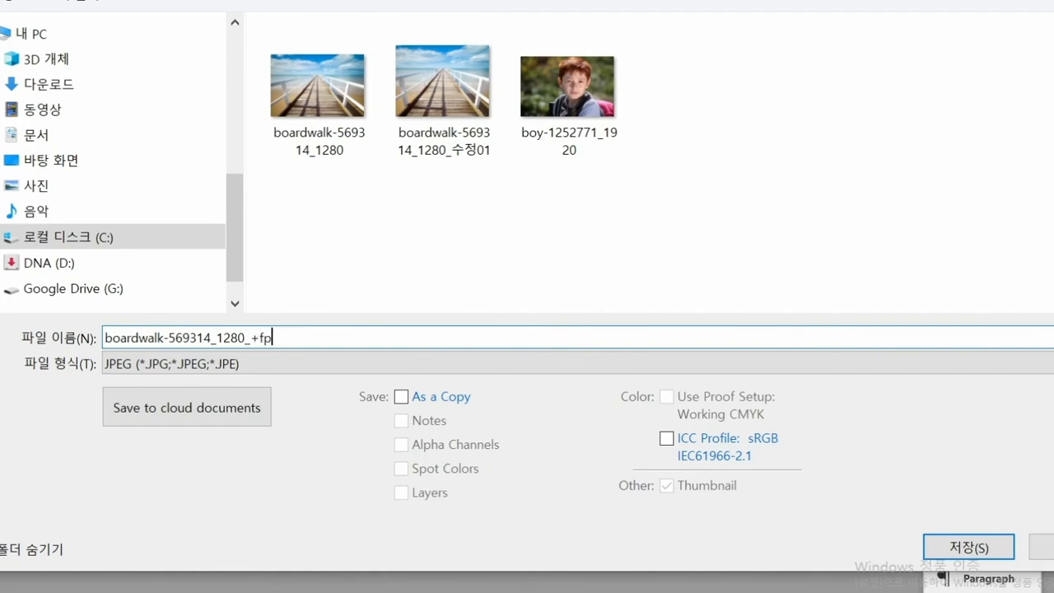
pyautogui.press('BackSpace')
pyautogui.press('BackSpace')
pyautogui.press('BackSpace')
pyautogui.write('레')
pyautogui.write('ㄹ수정')
pyautogui.click(956, 545)
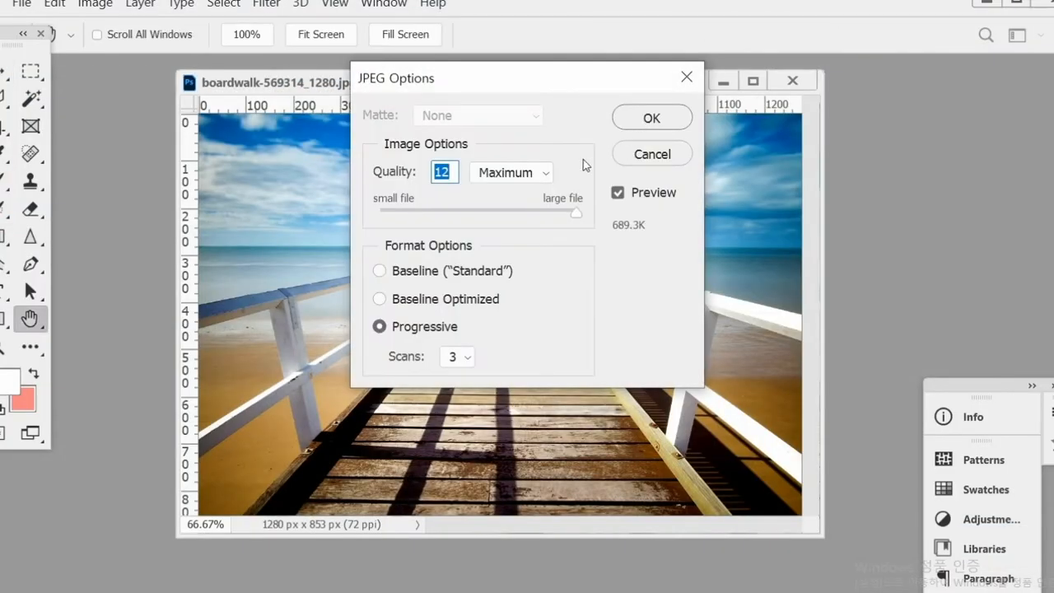
pyautogui.click(671, 115)
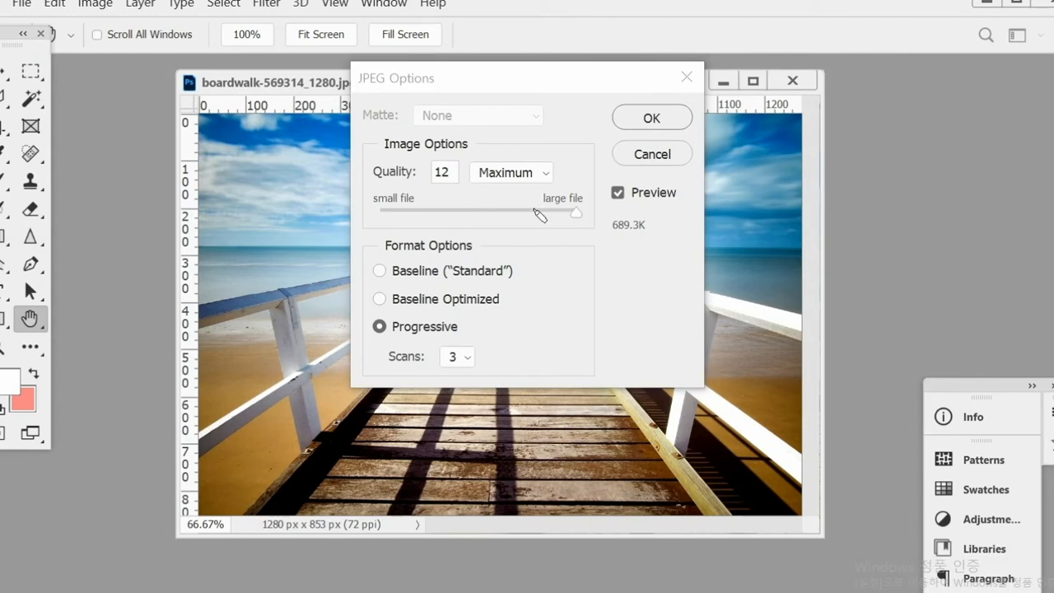
pyautogui.moveTo(439, 192); pyautogui.dragTo(633, 209)
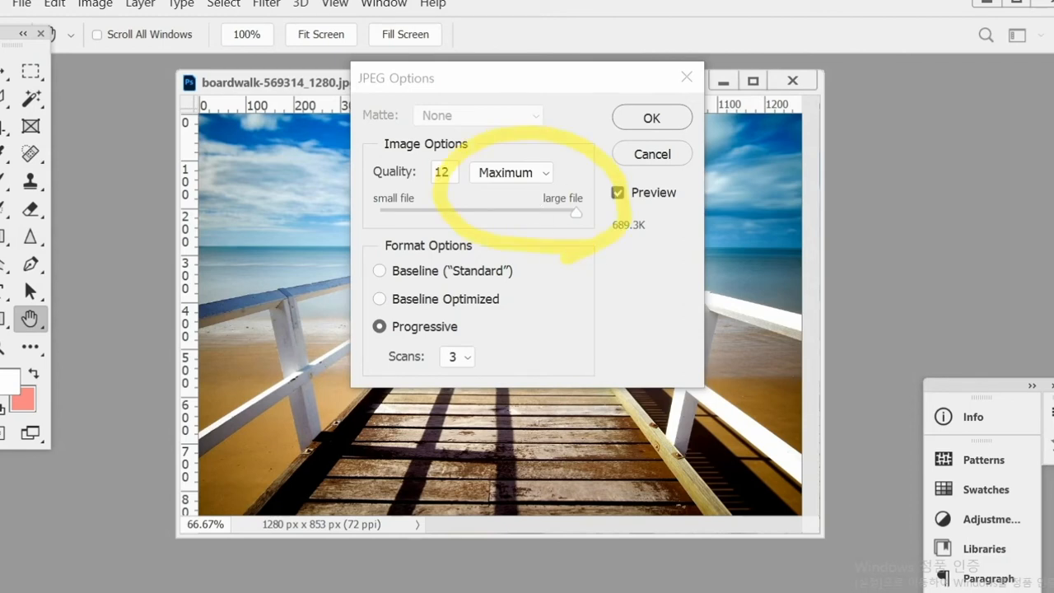
pyautogui.click(651, 118)
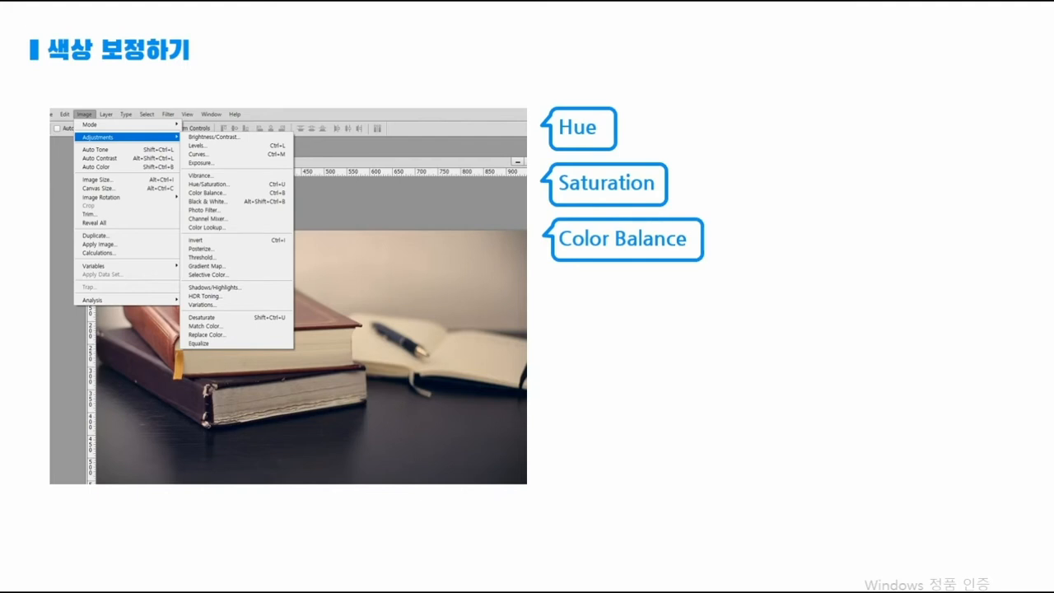
pyautogui.moveTo(713, 125)
pyautogui.mouseDown()
pyautogui.moveTo(726, 156)
pyautogui.moveTo(764, 127)
pyautogui.moveTo(768, 149)
pyautogui.moveTo(786, 155)
pyautogui.moveTo(752, 236)
pyautogui.mouseUp()
pyautogui.moveTo(724, 202)
pyautogui.mouseDown()
pyautogui.moveTo(758, 202)
pyautogui.moveTo(784, 220)
pyautogui.moveTo(706, 215)
pyautogui.moveTo(788, 240)
pyautogui.mouseUp()
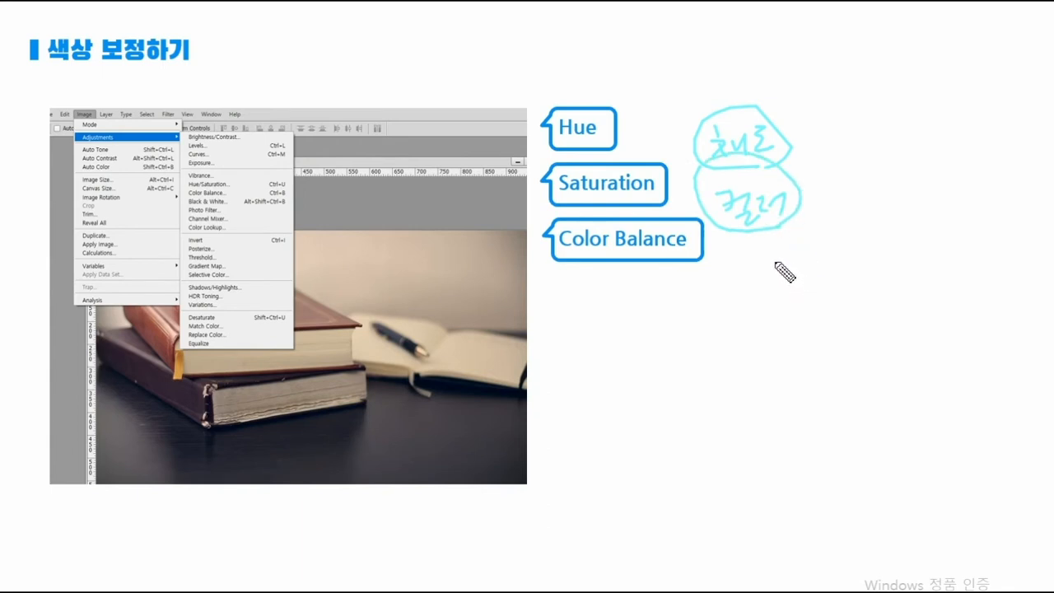
pyautogui.moveTo(774, 263)
pyautogui.mouseDown()
pyautogui.moveTo(794, 243)
pyautogui.moveTo(785, 266)
pyautogui.moveTo(820, 244)
pyautogui.moveTo(827, 273)
pyautogui.mouseUp()
pyautogui.moveTo(849, 235)
pyautogui.mouseDown()
pyautogui.moveTo(873, 260)
pyautogui.moveTo(870, 245)
pyautogui.moveTo(907, 233)
pyautogui.moveTo(913, 268)
pyautogui.mouseUp()
pyautogui.moveTo(918, 258); pyautogui.dragTo(935, 277)
pyautogui.click(931, 271)
pyautogui.moveTo(772, 293)
pyautogui.mouseDown()
pyautogui.moveTo(815, 294)
pyautogui.moveTo(787, 337)
pyautogui.moveTo(804, 324)
pyautogui.moveTo(832, 345)
pyautogui.mouseUp()
pyautogui.moveTo(766, 363); pyautogui.dragTo(837, 360)
pyautogui.moveTo(833, 307); pyautogui.dragTo(839, 336)
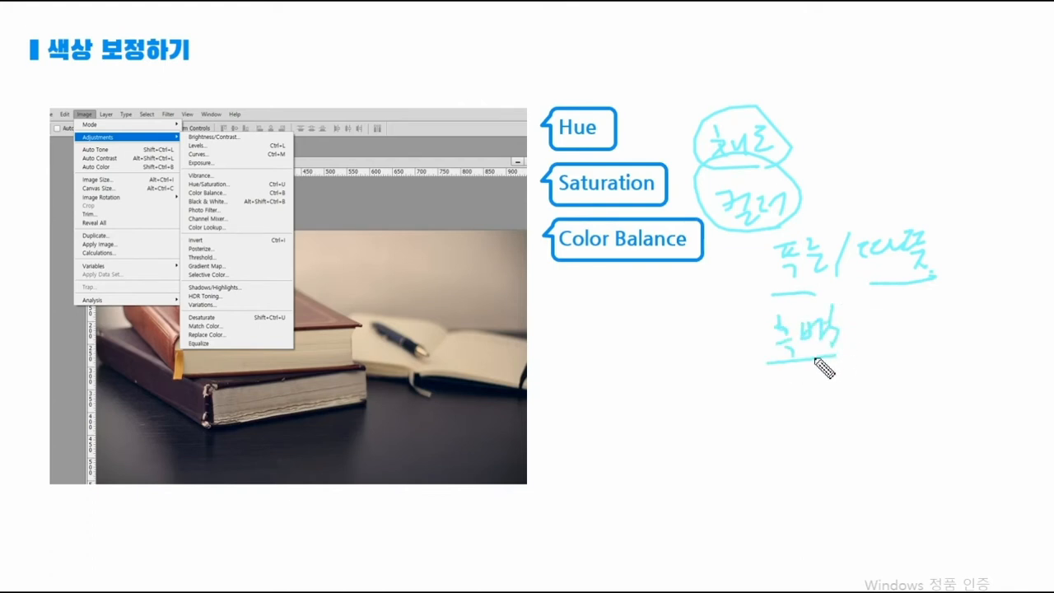
pyautogui.moveTo(661, 99)
pyautogui.mouseDown()
pyautogui.moveTo(789, 263)
pyautogui.moveTo(983, 427)
pyautogui.mouseUp()
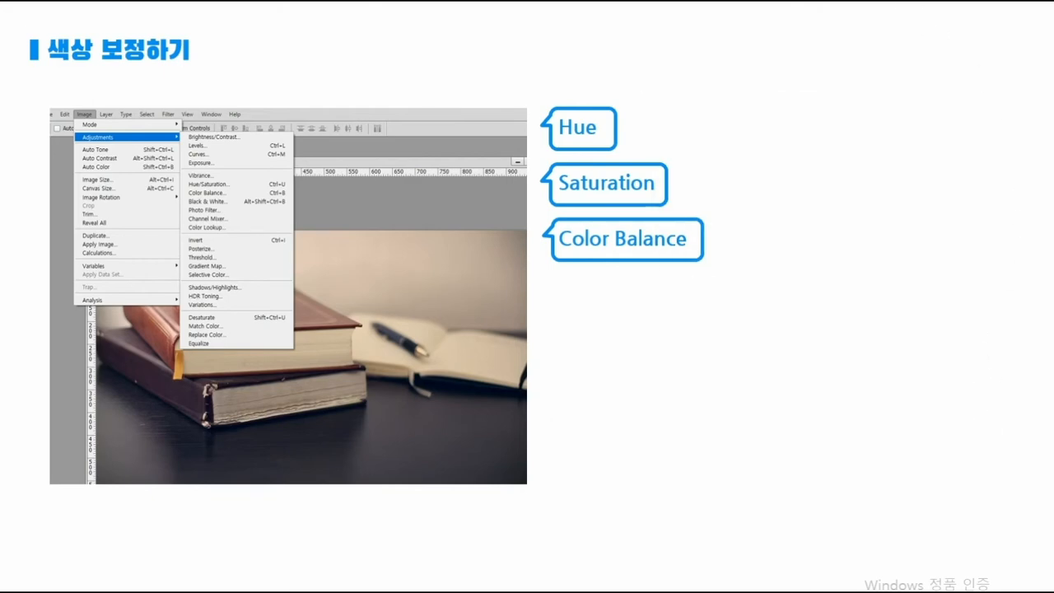
# Step: Switch to Photoshop, open the original boardwalk-569314_1280.jpg and float its document window in the workspace
pyautogui.hotkey('alt', 'Tab')
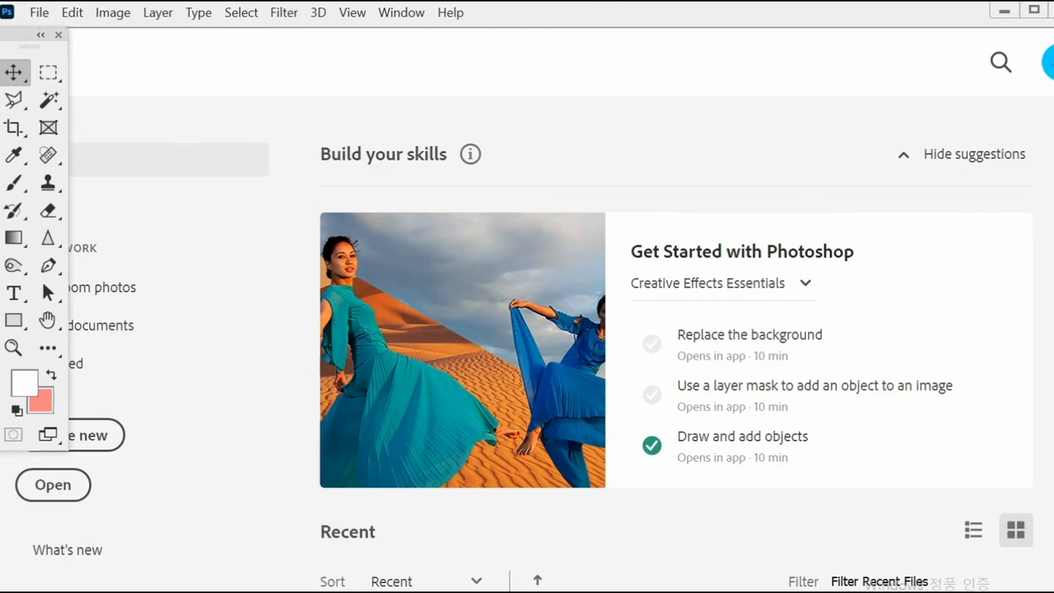
pyautogui.click(39, 12)
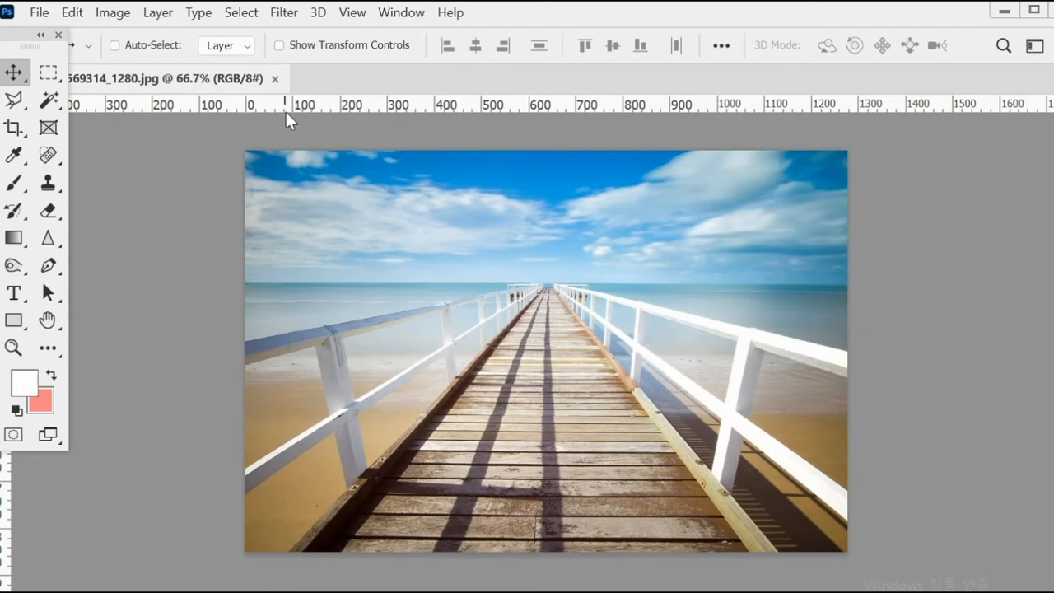
pyautogui.moveTo(229, 77); pyautogui.dragTo(294, 109)
# Step: Start a Hue/Saturation adjustment on the boardwalk photo and place its dialog so the image stays in view
pyautogui.click(113, 12)
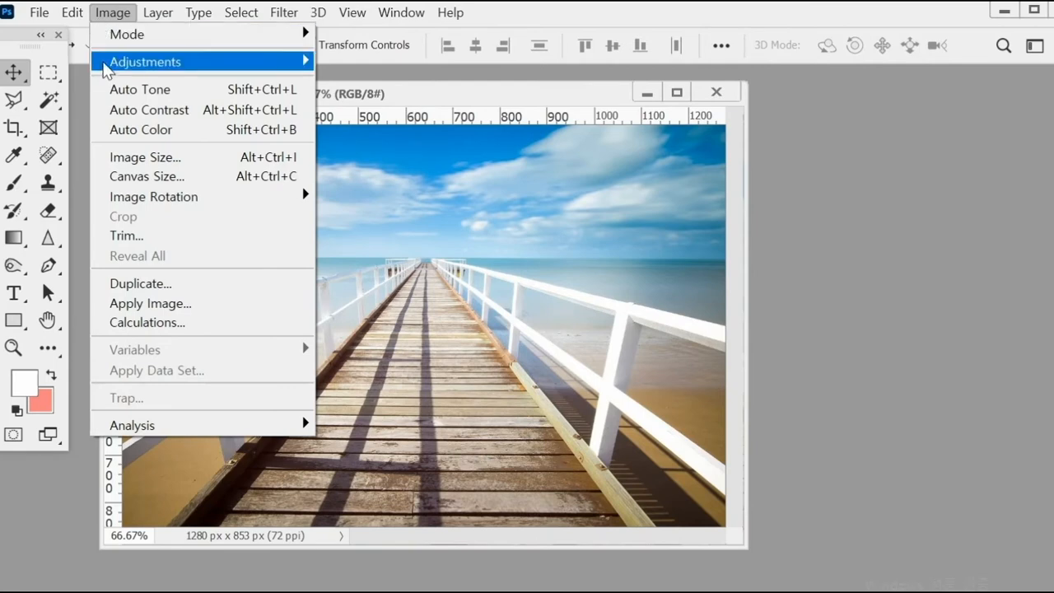
pyautogui.moveTo(107, 63)
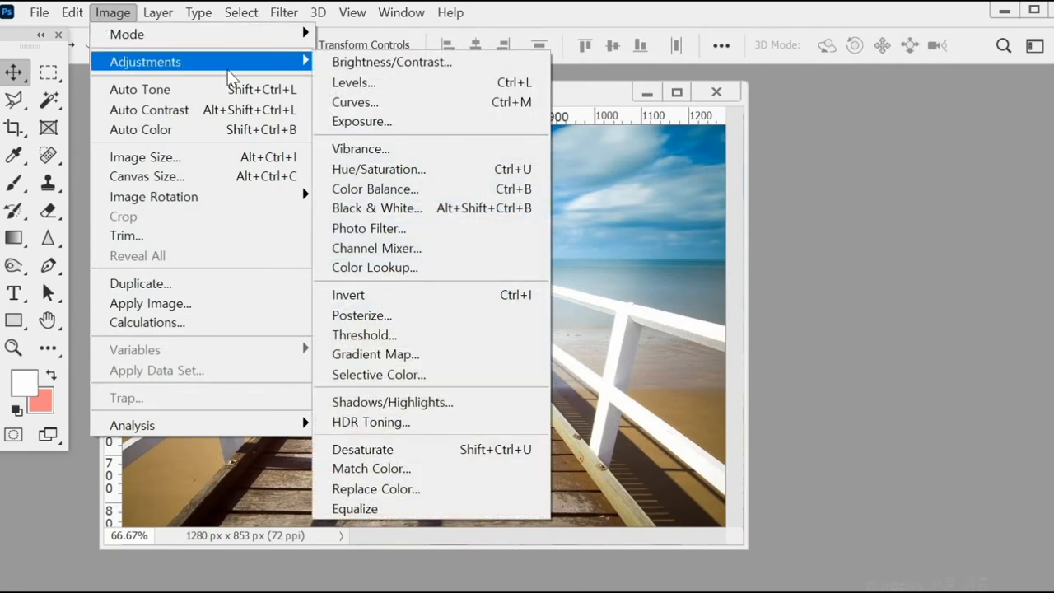
pyautogui.moveTo(251, 67)
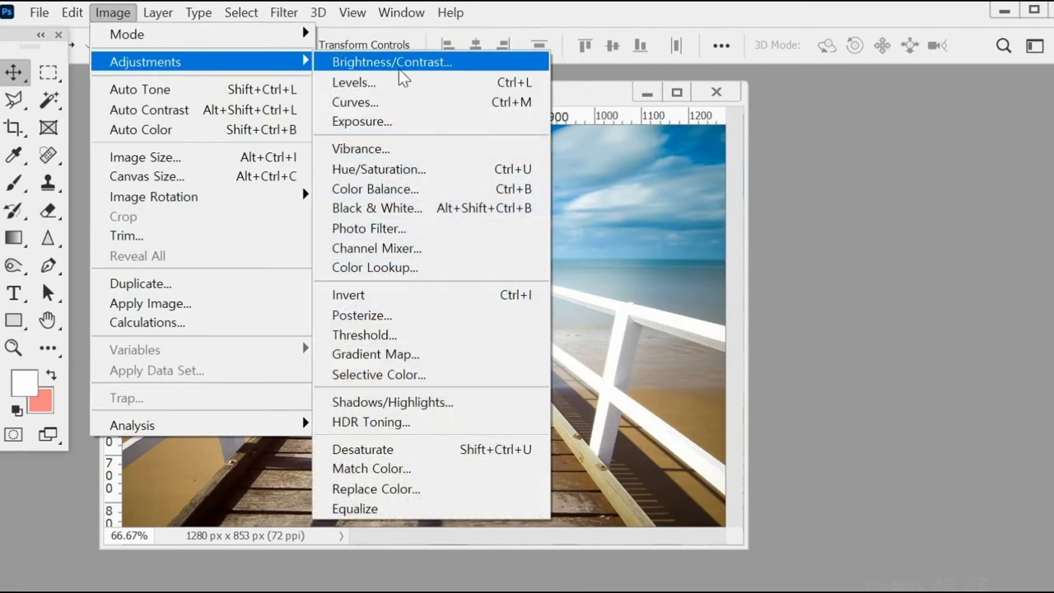
pyautogui.click(370, 173)
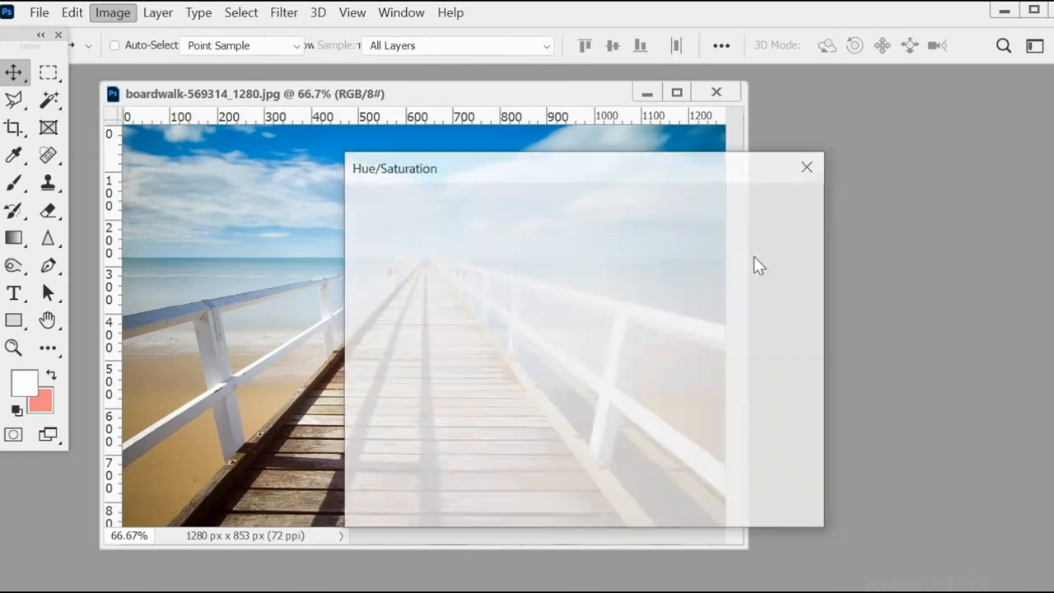
pyautogui.moveTo(632, 189); pyautogui.dragTo(1031, 81)
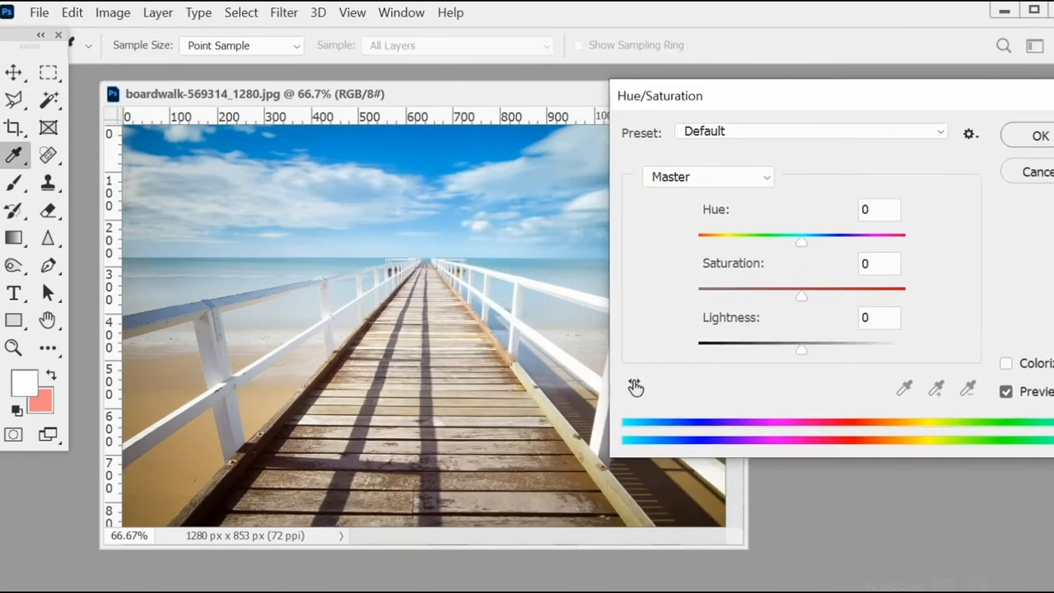
pyautogui.moveTo(700, 212)
pyautogui.mouseDown()
pyautogui.moveTo(732, 196)
pyautogui.moveTo(706, 220)
pyautogui.mouseUp()
pyautogui.moveTo(697, 273); pyautogui.dragTo(784, 275)
pyautogui.moveTo(688, 322); pyautogui.dragTo(774, 321)
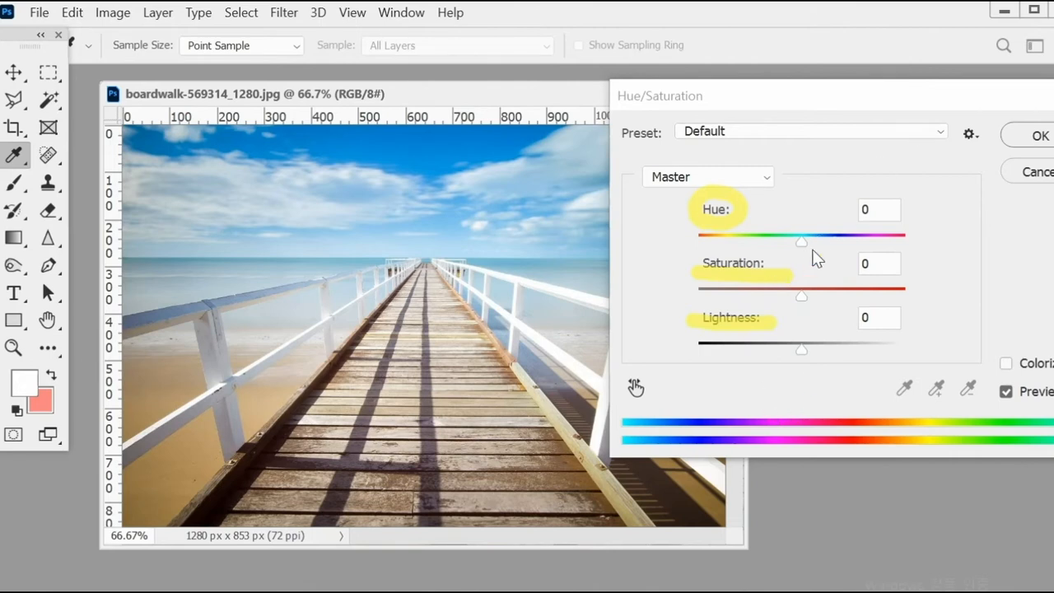
# Step: Try a hue shift of +62 on the boardwalk photo and bring the hue back to +1
pyautogui.moveTo(801, 240); pyautogui.dragTo(855, 246)
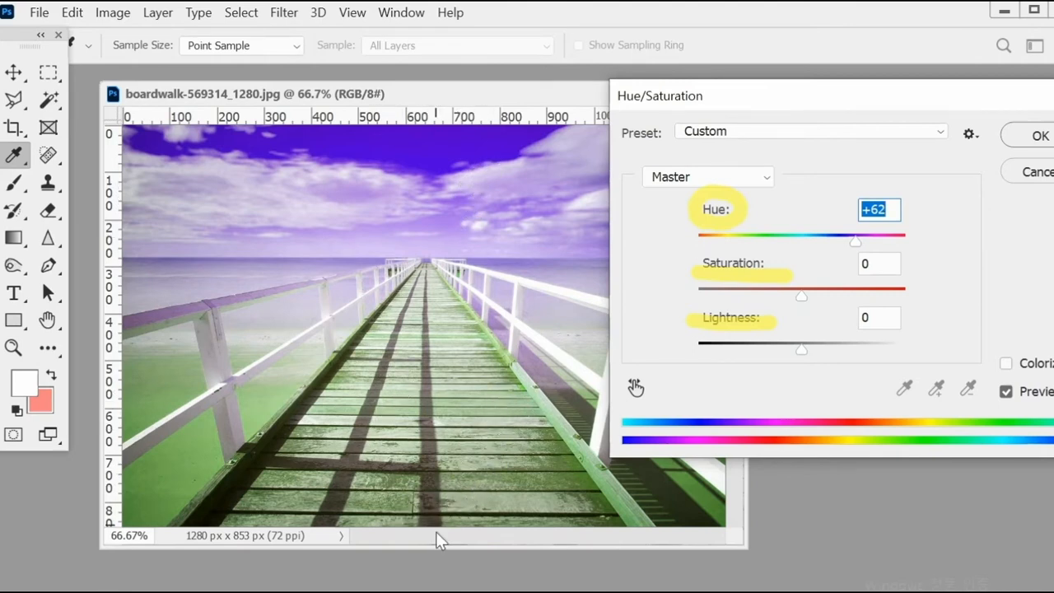
pyautogui.moveTo(854, 236); pyautogui.dragTo(805, 234)
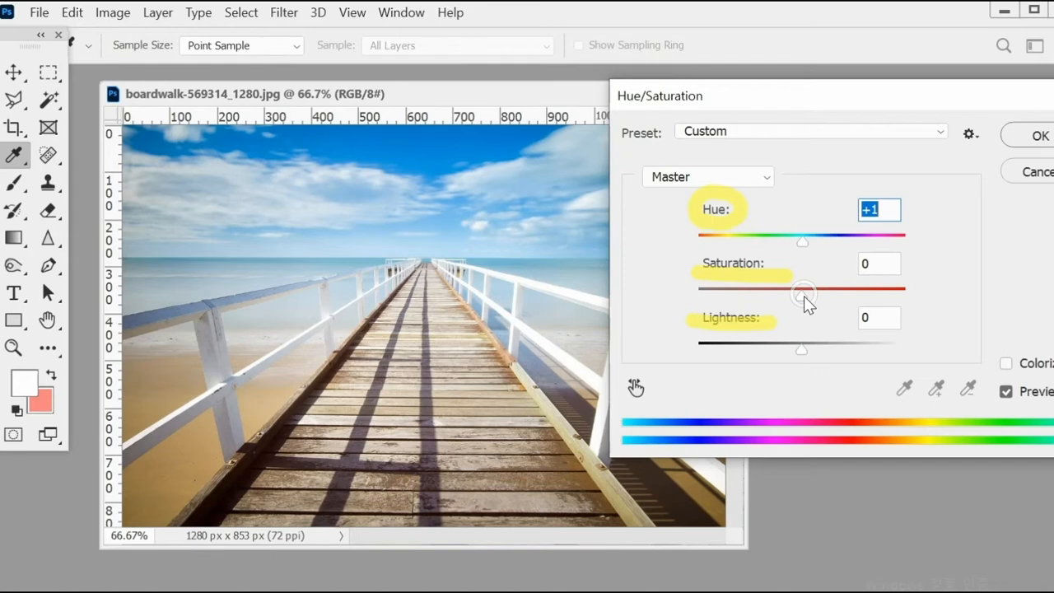
# Step: Try a saturation of -37, set it to -100 to make the photo black and white, and apply the Hue/Saturation adjustment
pyautogui.moveTo(803, 297); pyautogui.dragTo(762, 294)
pyautogui.click(896, 275)
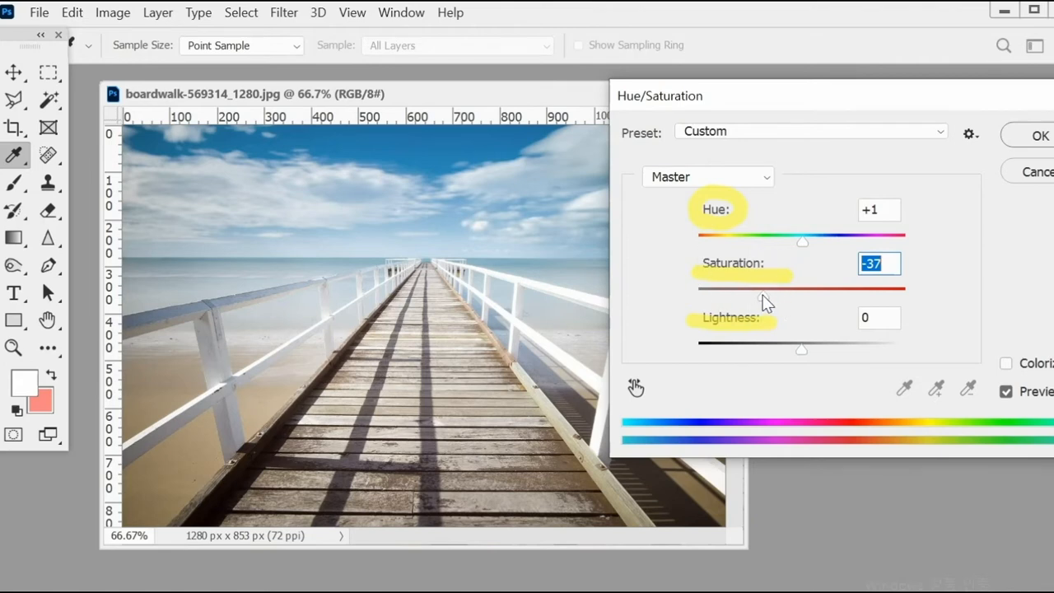
pyautogui.moveTo(761, 296); pyautogui.dragTo(683, 290)
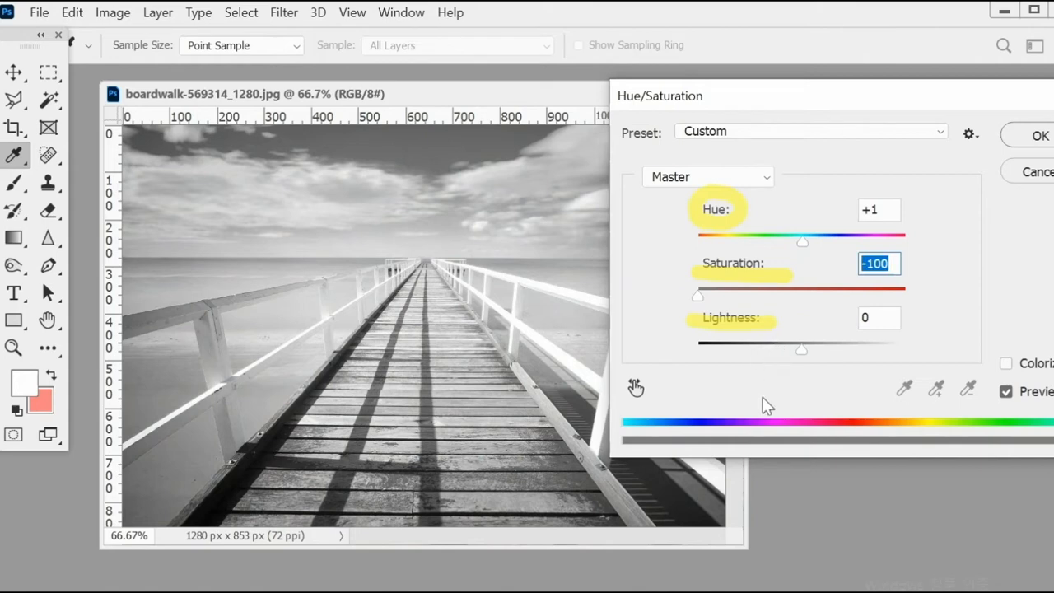
pyautogui.click(1039, 136)
pyautogui.press('v')
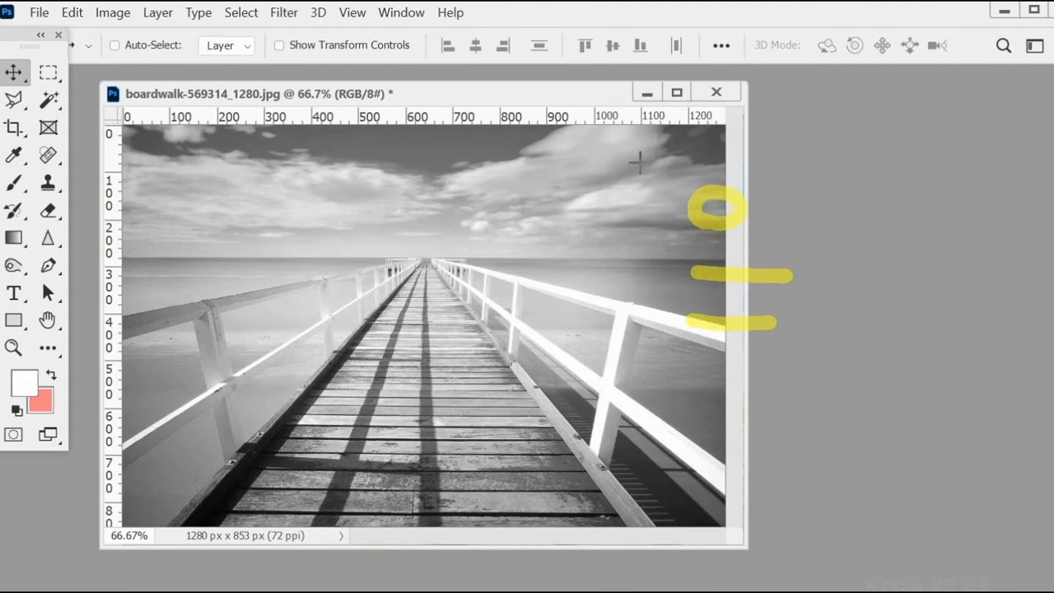
pyautogui.moveTo(637, 162); pyautogui.dragTo(884, 407)
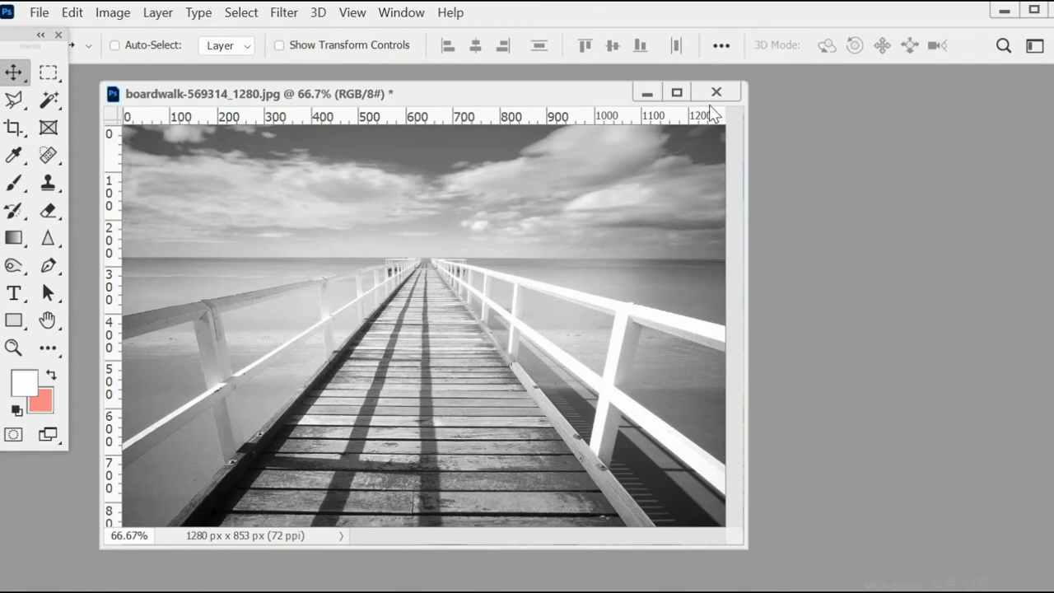
# Step: Close the black-and-white photo without saving, then reopen boardwalk-569314_1280.jpg and float its window in the workspace
pyautogui.click(728, 93)
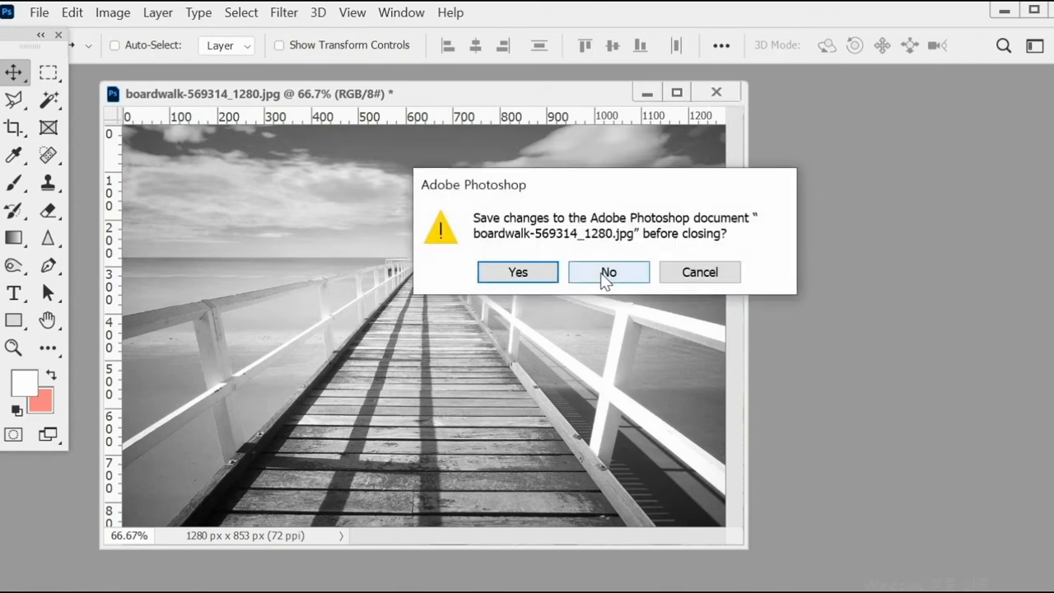
pyautogui.click(605, 277)
pyautogui.click(73, 12)
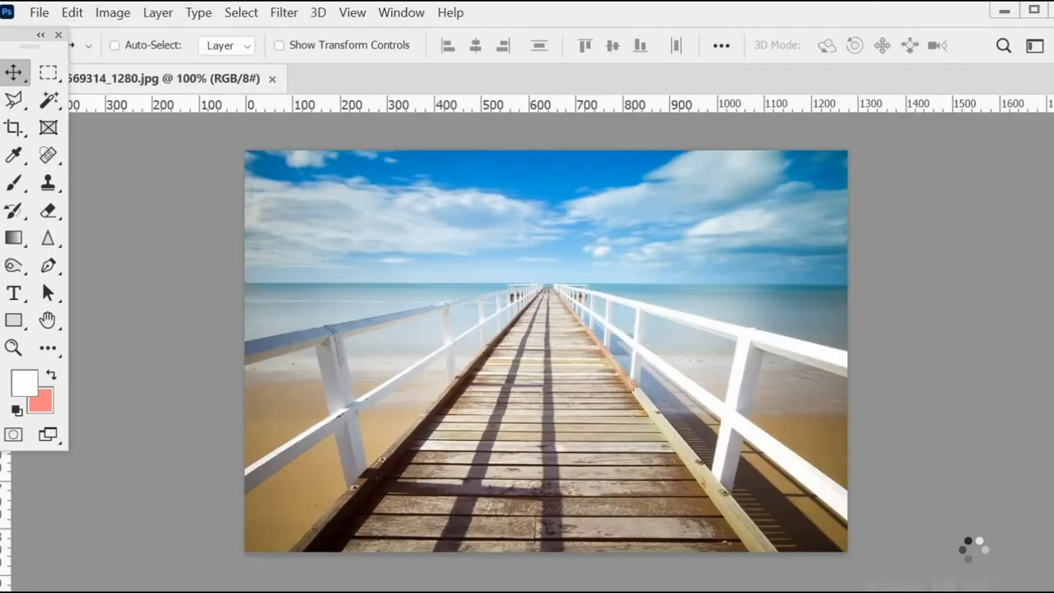
pyautogui.moveTo(205, 75); pyautogui.dragTo(263, 99)
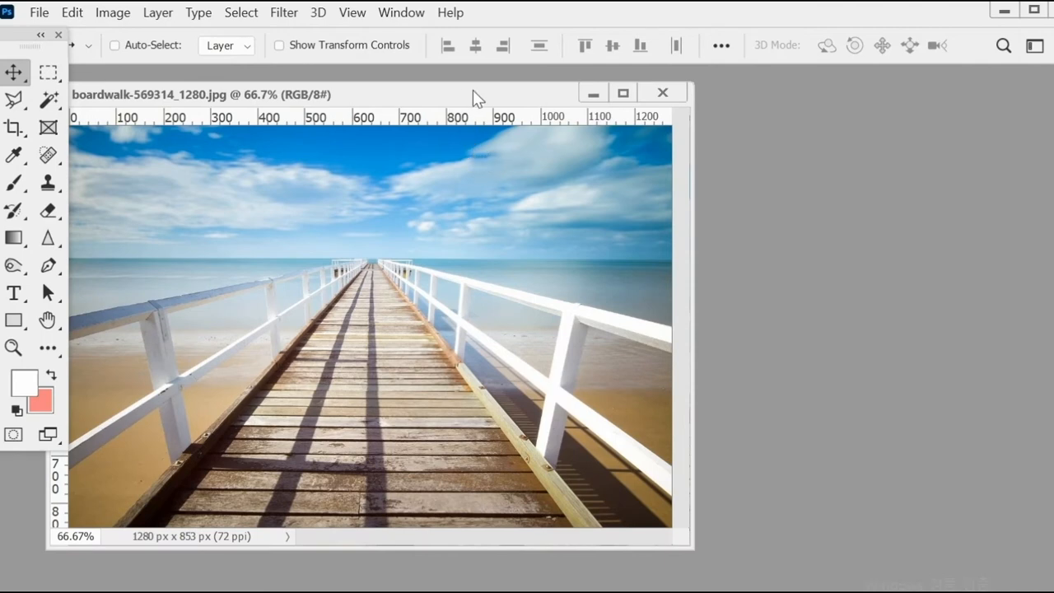
pyautogui.moveTo(454, 98); pyautogui.dragTo(482, 98)
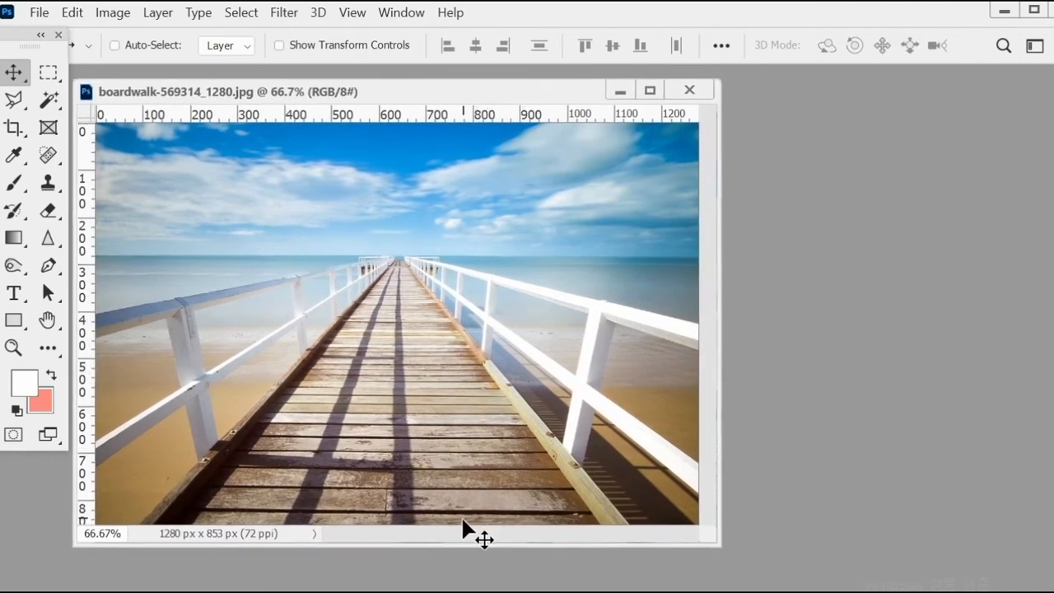
# Step: Start a Color Balance adjustment on the boardwalk photo and place its dialog beside the image
pyautogui.click(116, 13)
pyautogui.click(113, 12)
pyautogui.click(112, 12)
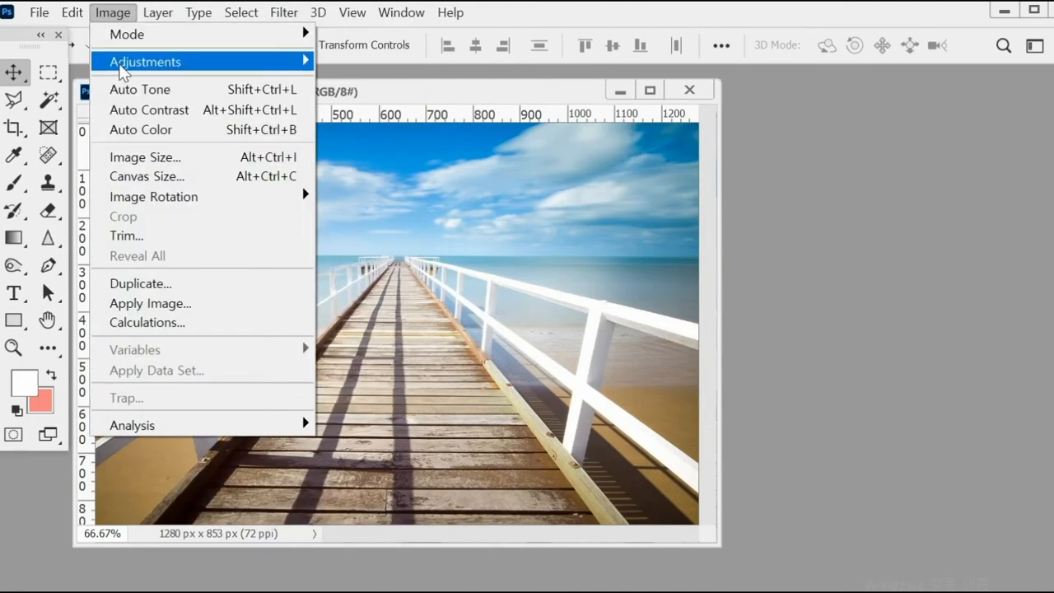
pyautogui.moveTo(118, 63)
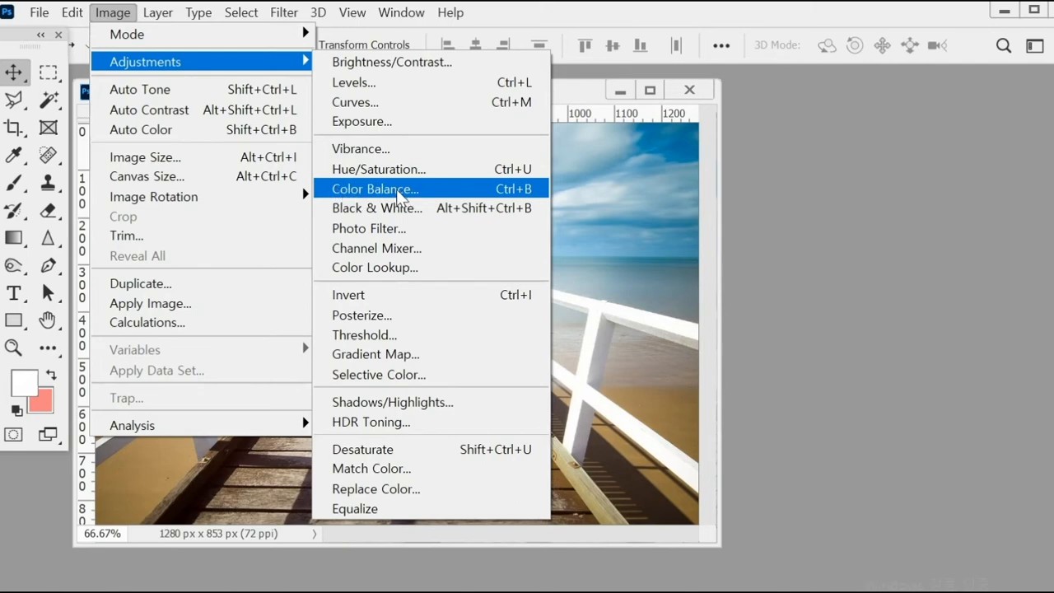
pyautogui.click(401, 190)
pyautogui.moveTo(894, 33); pyautogui.dragTo(880, 146)
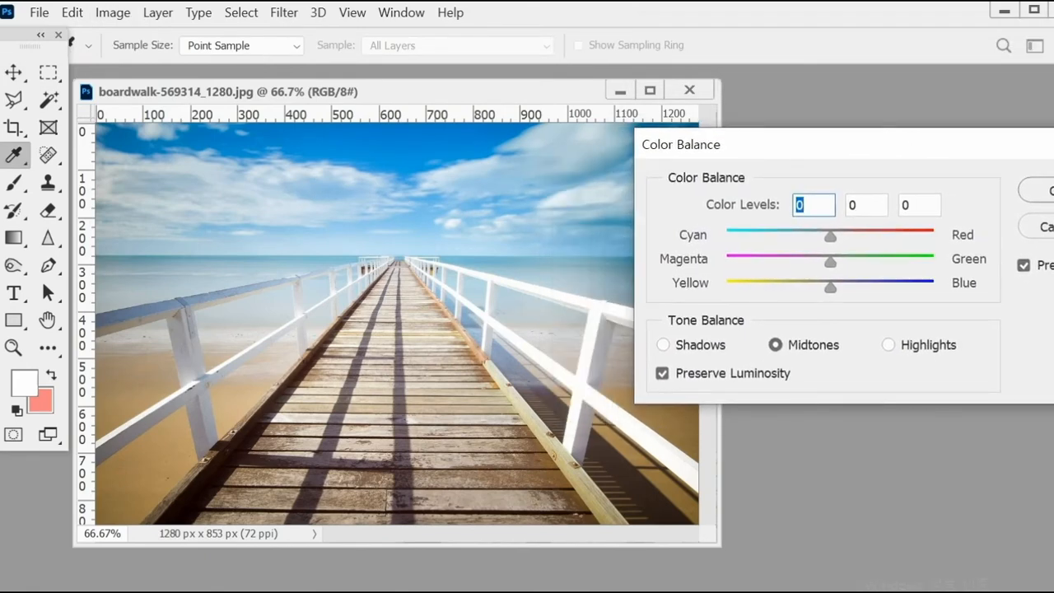
pyautogui.hotkey('ctrl', 'shift', 'd')
pyautogui.moveTo(651, 242); pyautogui.dragTo(669, 301)
pyautogui.moveTo(979, 222); pyautogui.dragTo(961, 316)
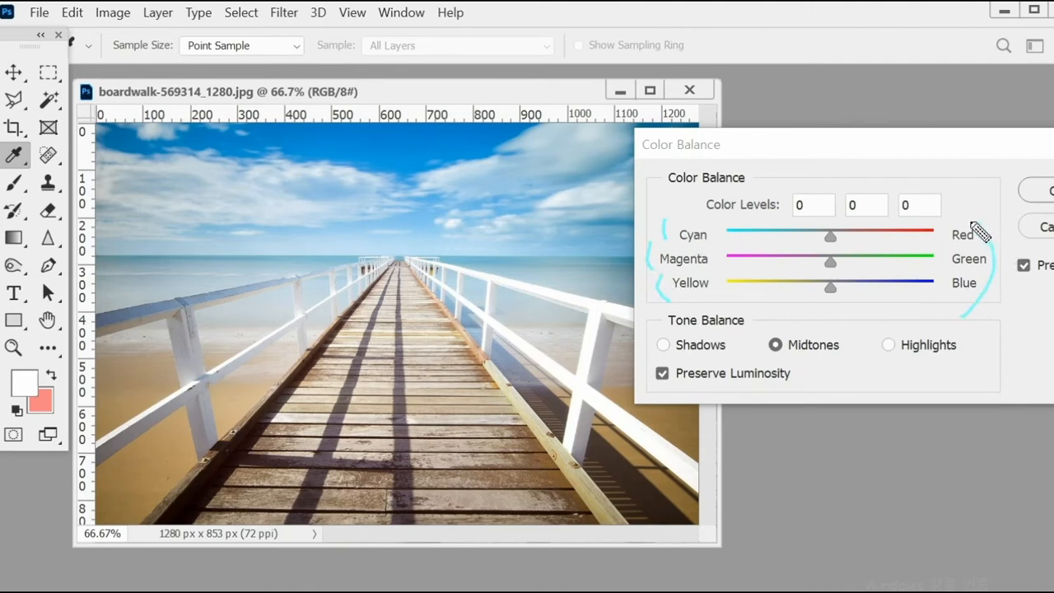
pyautogui.moveTo(844, 314); pyautogui.dragTo(836, 311)
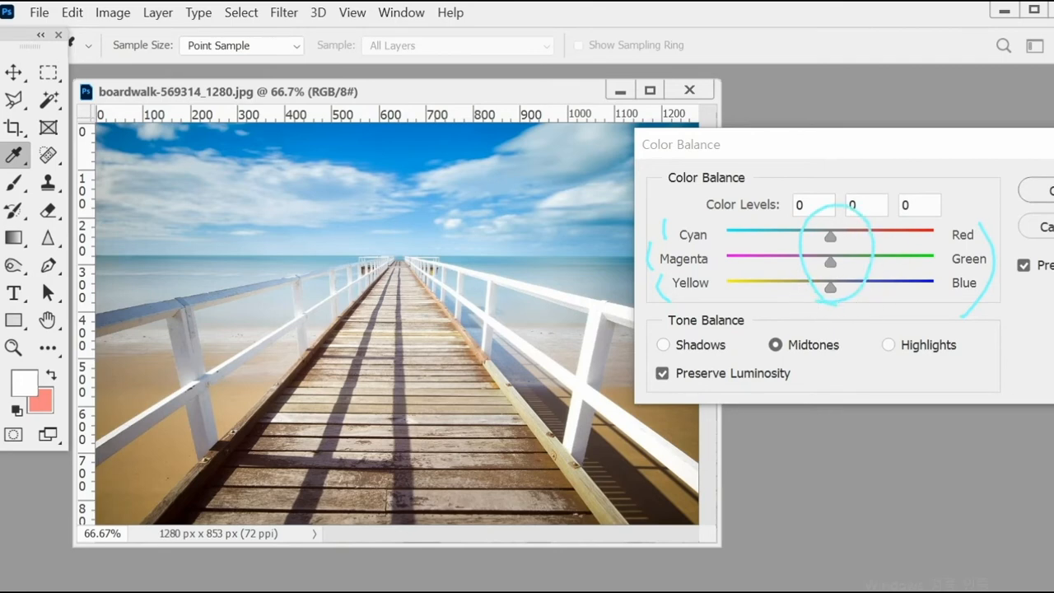
pyautogui.moveTo(788, 370)
pyautogui.mouseDown()
pyautogui.moveTo(828, 321)
pyautogui.moveTo(762, 361)
pyautogui.mouseUp()
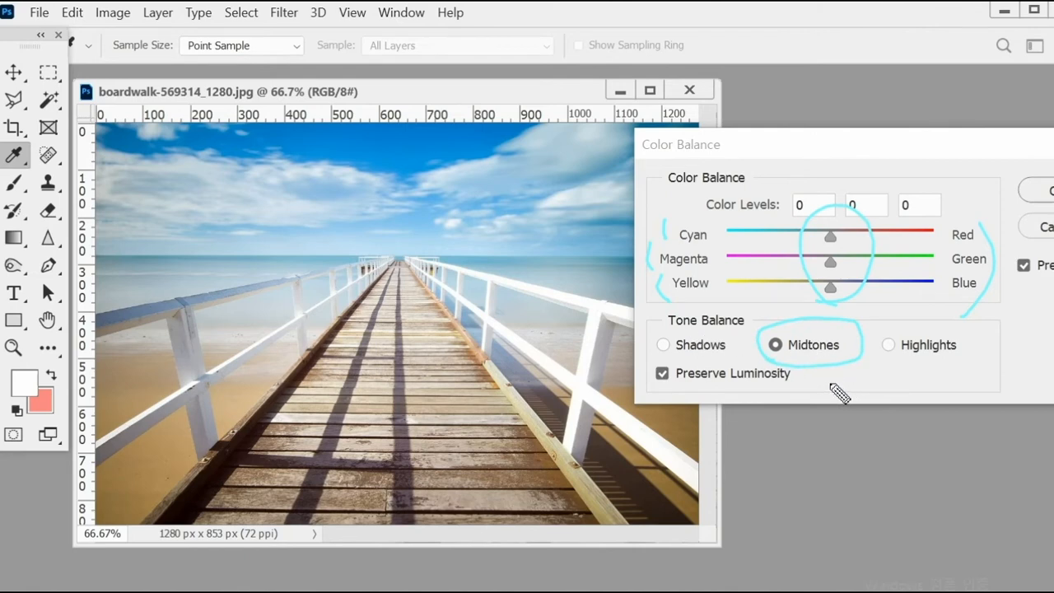
pyautogui.moveTo(899, 357); pyautogui.dragTo(967, 366)
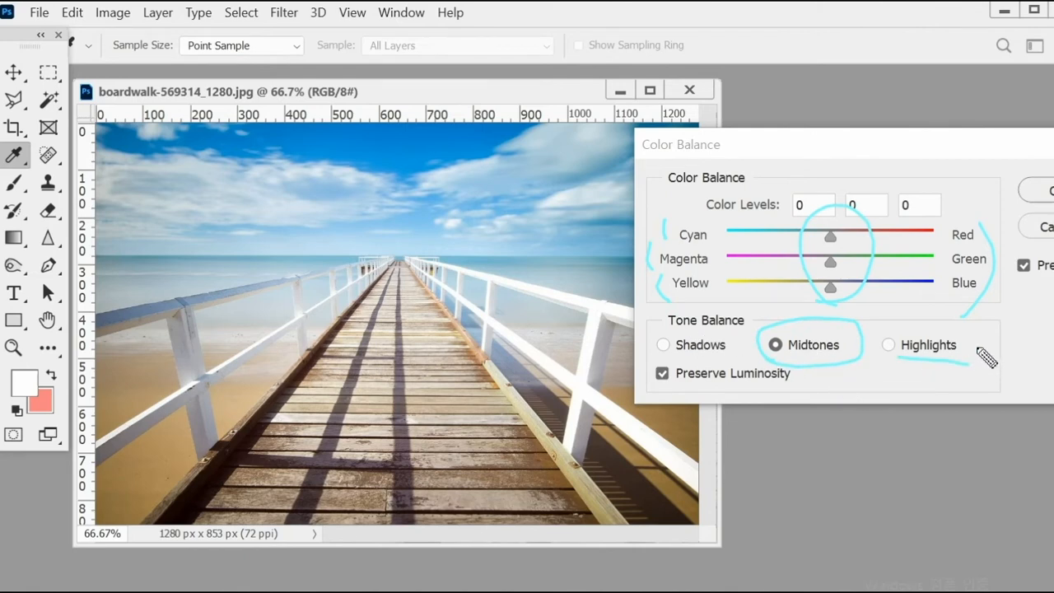
pyautogui.moveTo(660, 357); pyautogui.dragTo(735, 357)
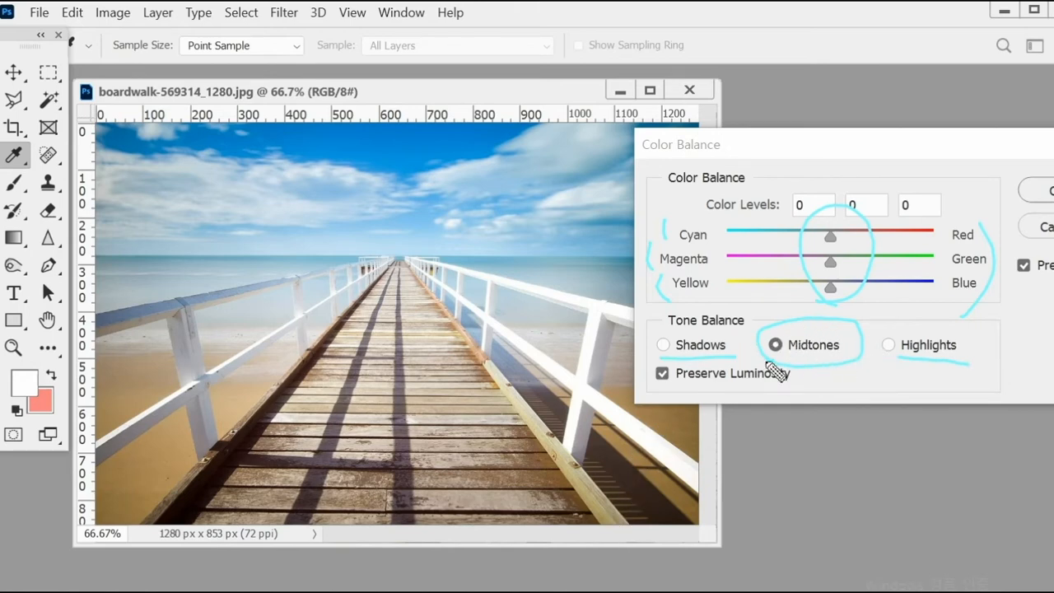
pyautogui.click(827, 286)
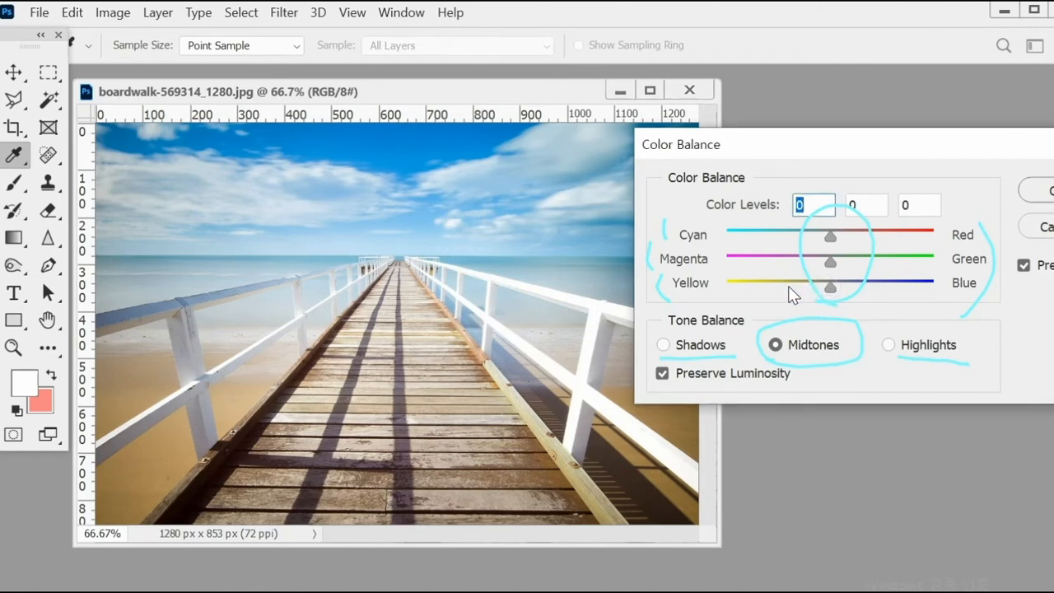
# Step: Shift the midtones of the boardwalk photo to -12 on Yellow–Blue and +32 on Cyan–Red
pyautogui.moveTo(831, 288)
pyautogui.mouseDown()
pyautogui.moveTo(800, 289)
pyautogui.moveTo(818, 290)
pyautogui.mouseUp()
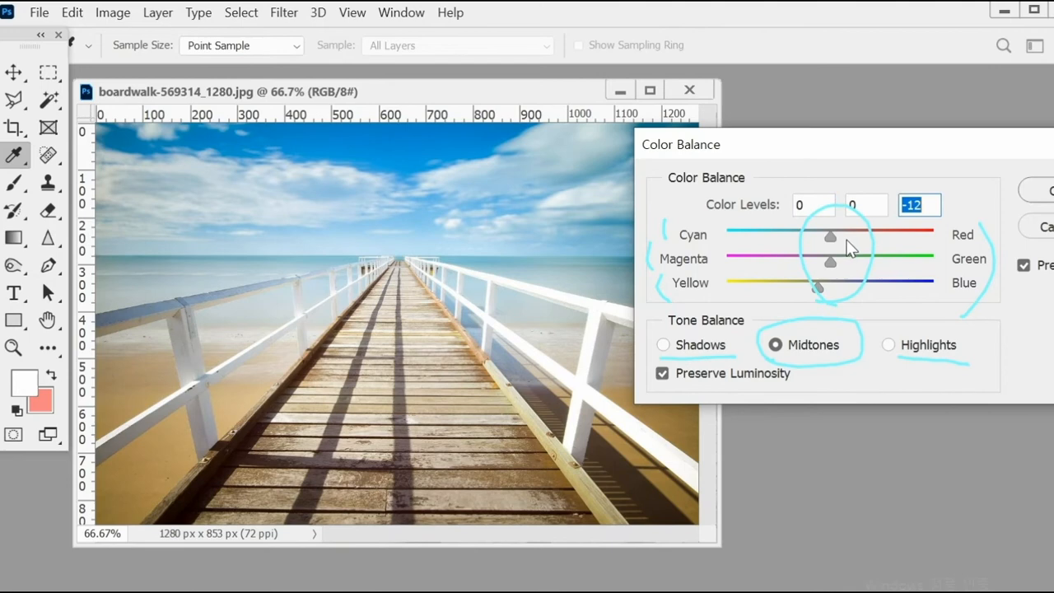
pyautogui.moveTo(834, 237); pyautogui.dragTo(863, 238)
pyautogui.moveTo(863, 237); pyautogui.dragTo(863, 238)
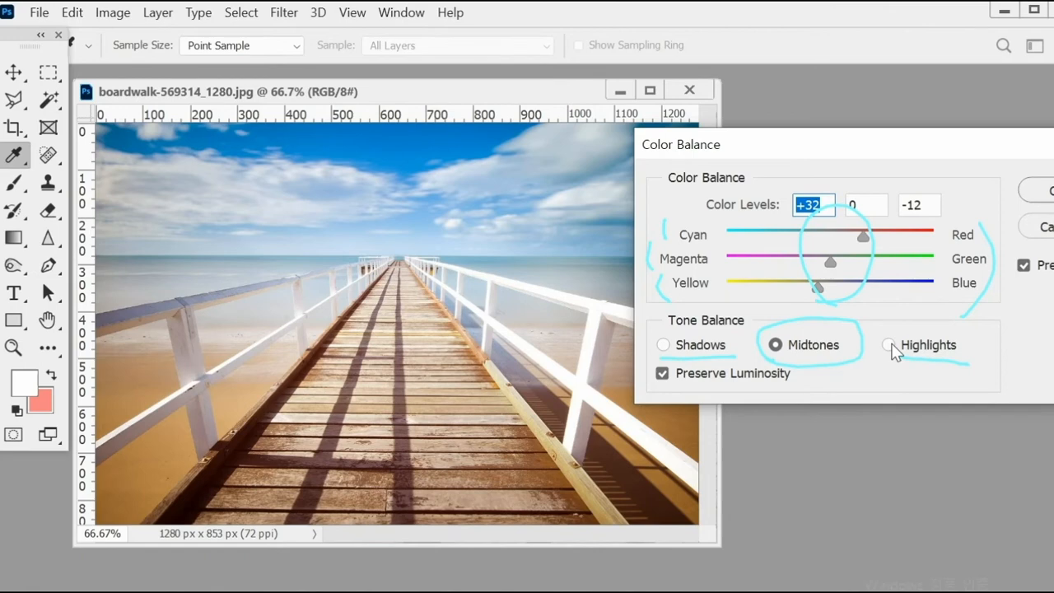
# Step: Shift the highlights to -19 on Yellow–Blue and +21 on Cyan–Red, and apply the Color Balance adjustment
pyautogui.click(890, 345)
pyautogui.moveTo(833, 295); pyautogui.dragTo(810, 289)
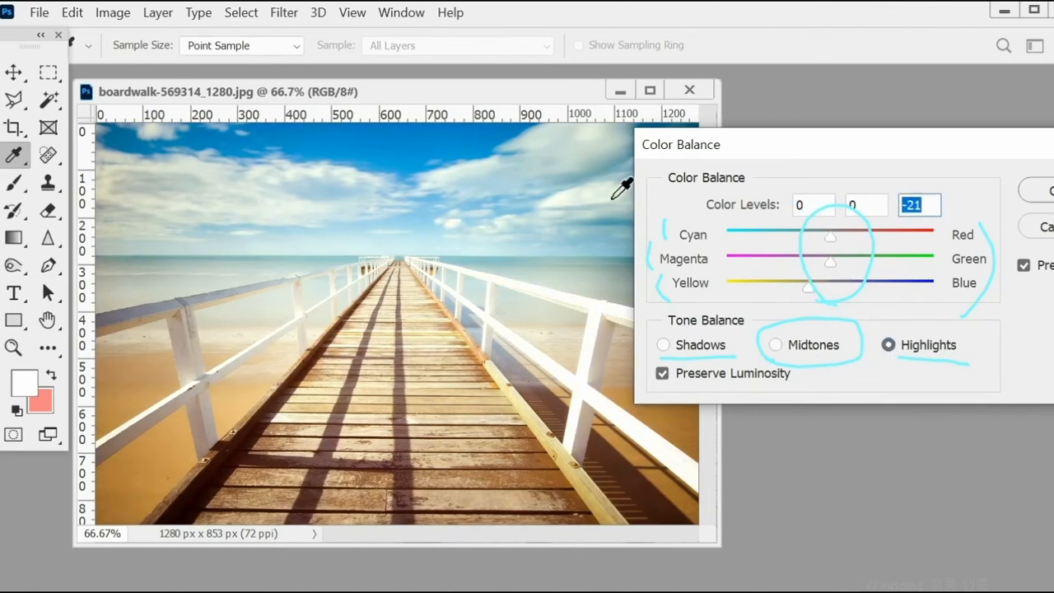
pyautogui.moveTo(815, 295)
pyautogui.mouseDown()
pyautogui.moveTo(832, 295)
pyautogui.moveTo(813, 292)
pyautogui.mouseUp()
pyautogui.click(851, 234)
pyautogui.click(856, 241)
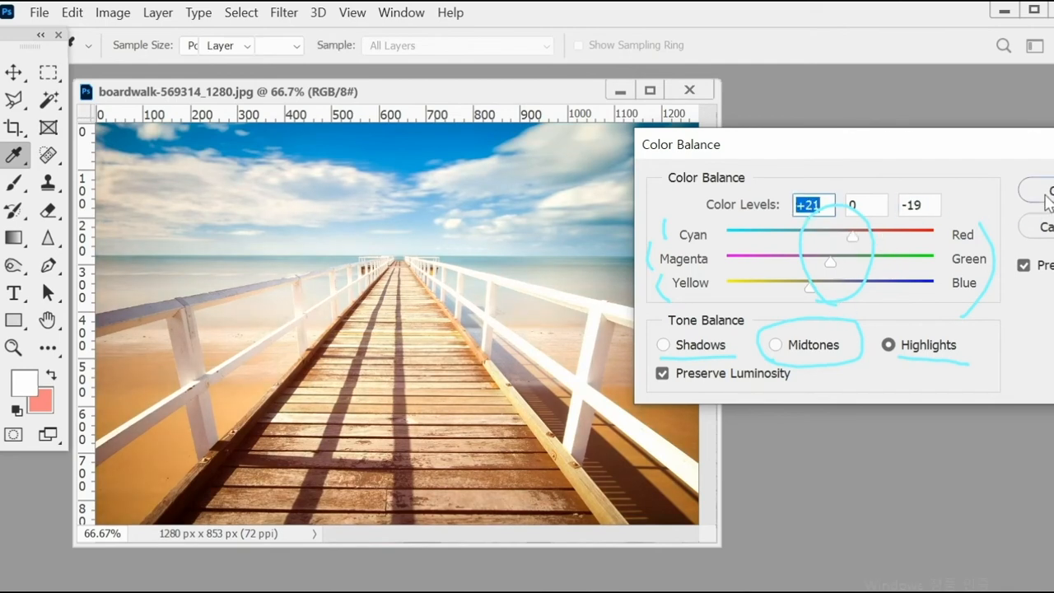
pyautogui.click(1045, 196)
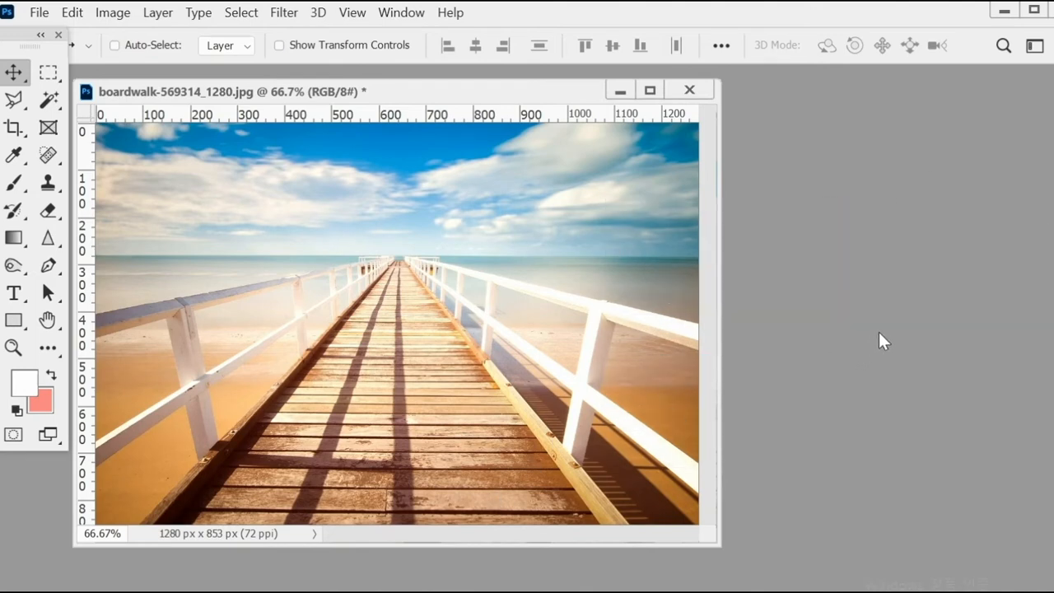
# Step: Save the colour-balanced photo on the computer as the JPEG boardwalk-569314_1280_컬러밸런스 at quality 12, and close it
pyautogui.click(38, 13)
pyautogui.click(100, 260)
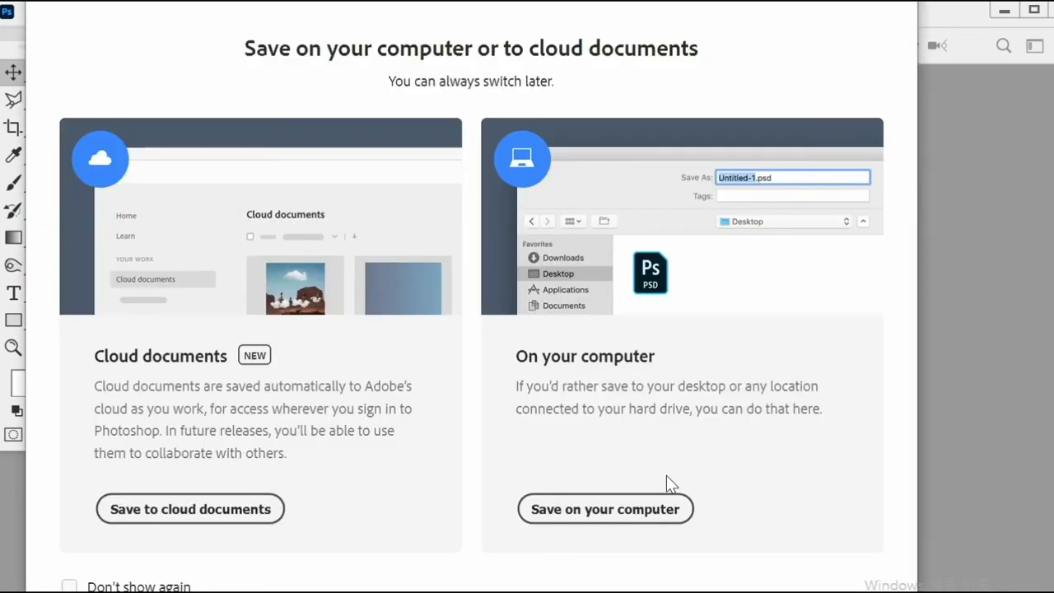
pyautogui.click(621, 508)
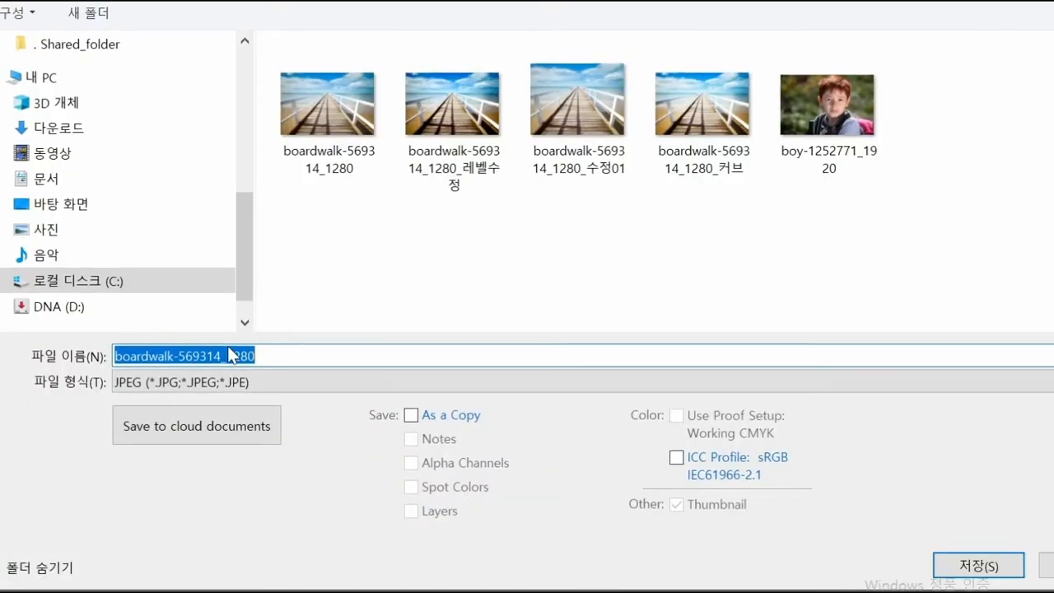
pyautogui.click(279, 356)
pyautogui.write('_컬러')
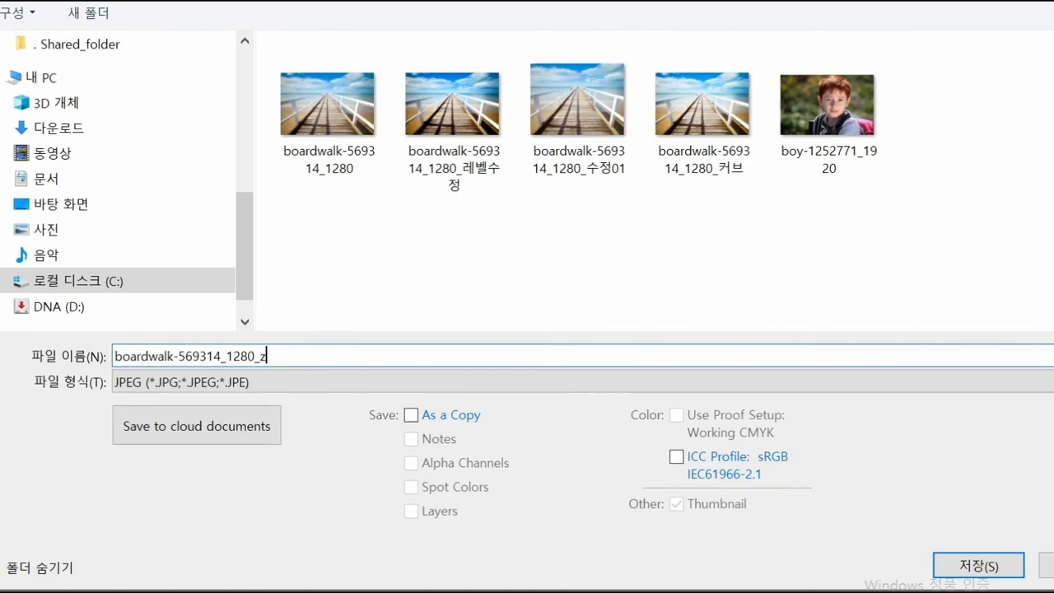
pyautogui.write('밸런스')
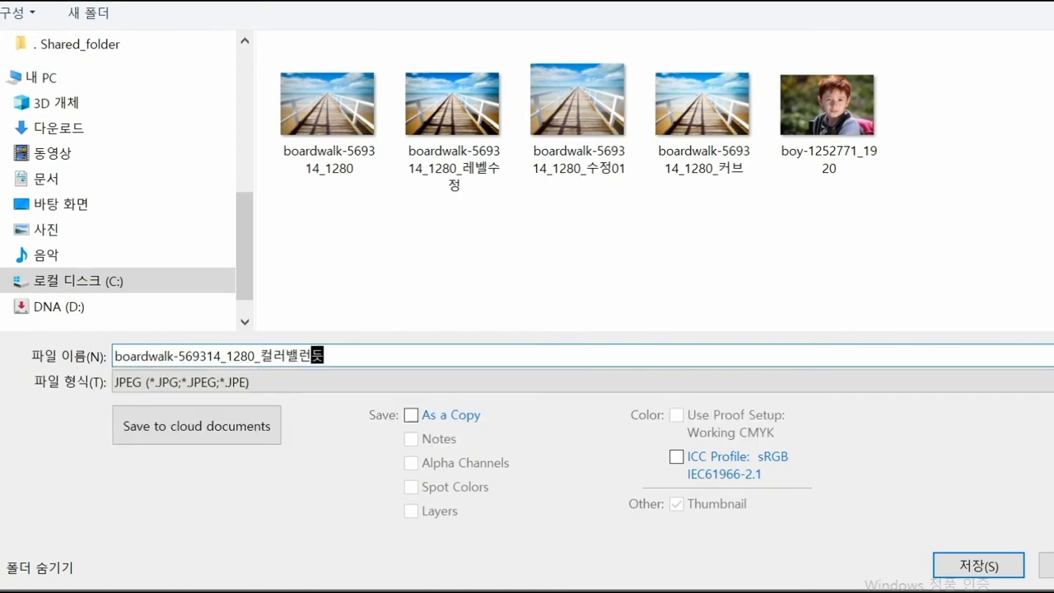
pyautogui.press('Return')
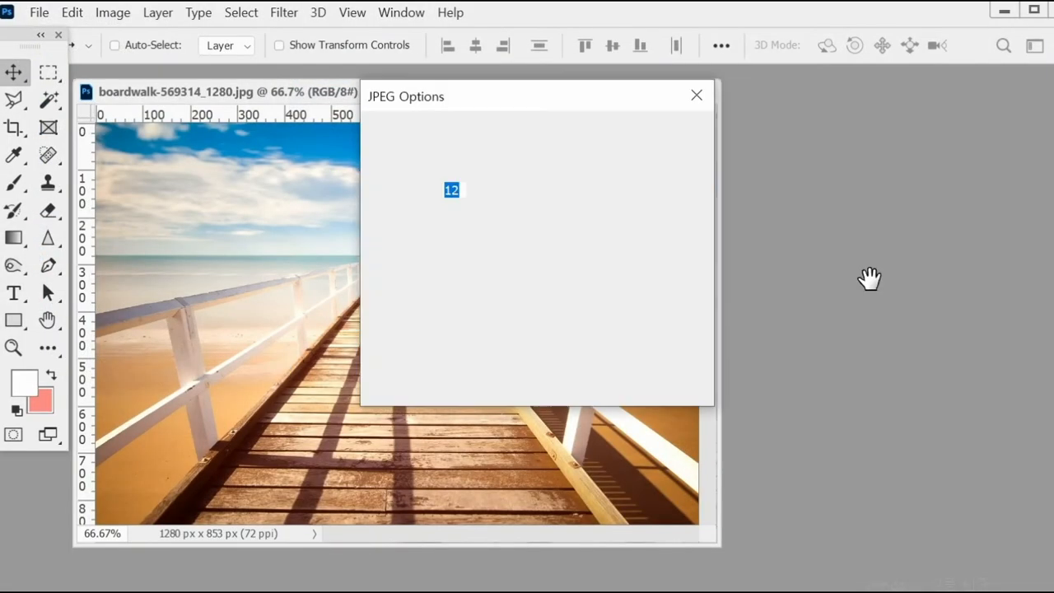
pyautogui.click(658, 132)
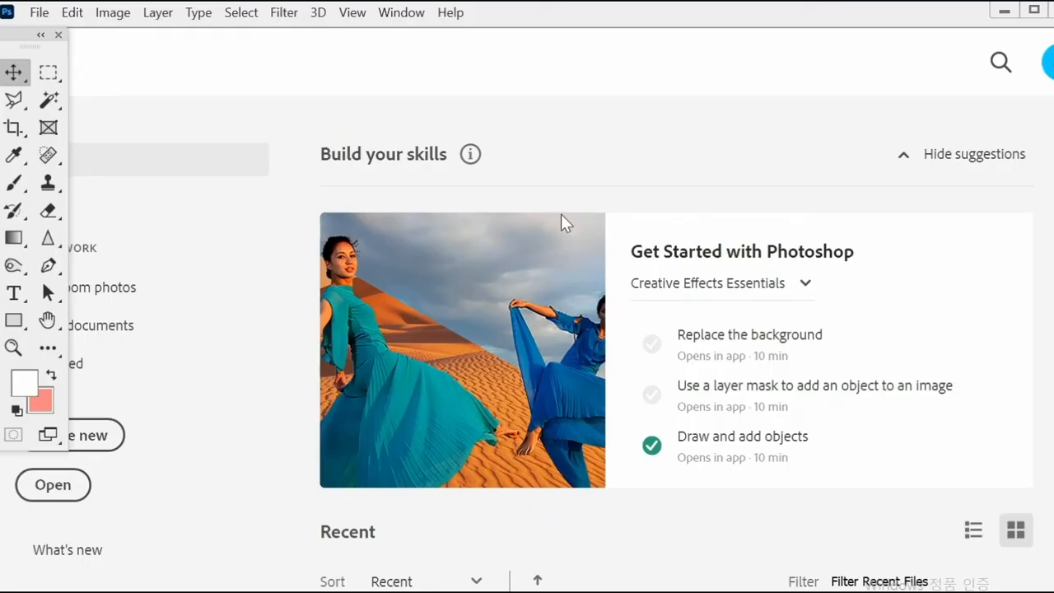
# Step: Open boy-1252771_1920.jpg and float it in a narrower window clear of the toolbox
pyautogui.hotkey('ctrl', 'o')
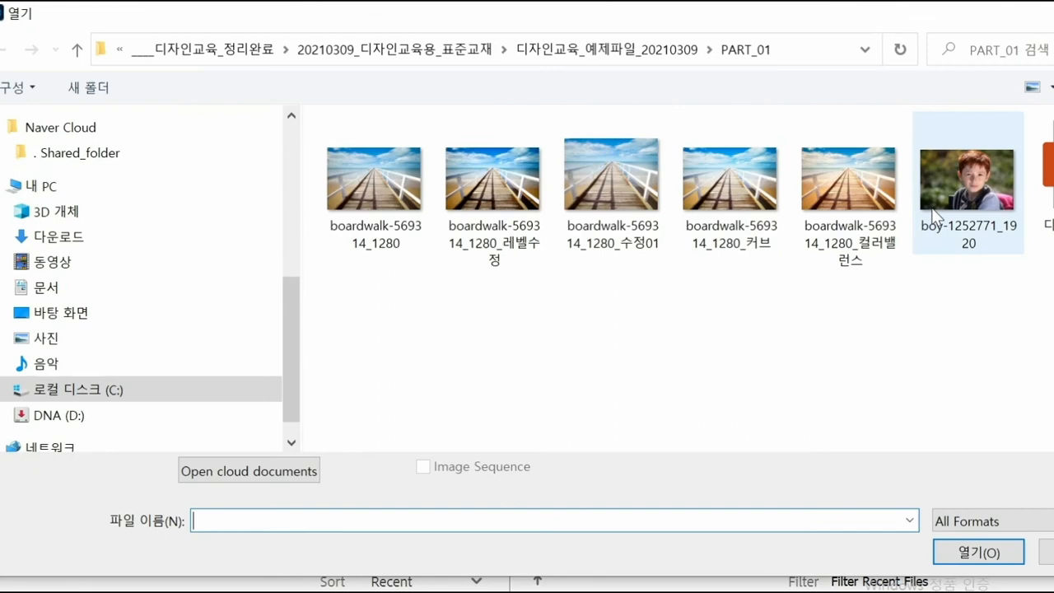
pyautogui.doubleClick(974, 185)
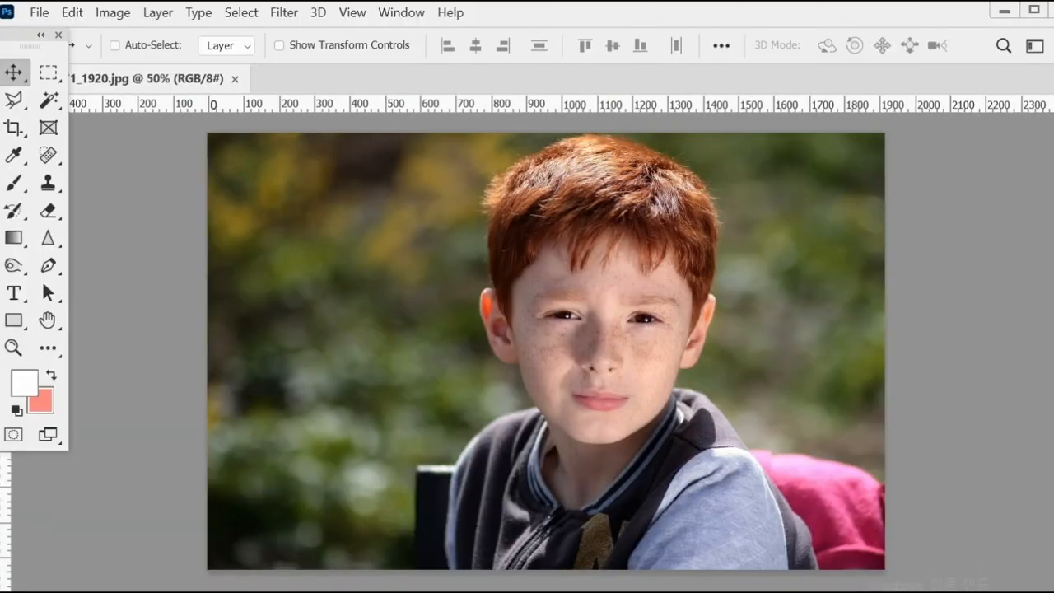
pyautogui.moveTo(164, 79); pyautogui.dragTo(367, 86)
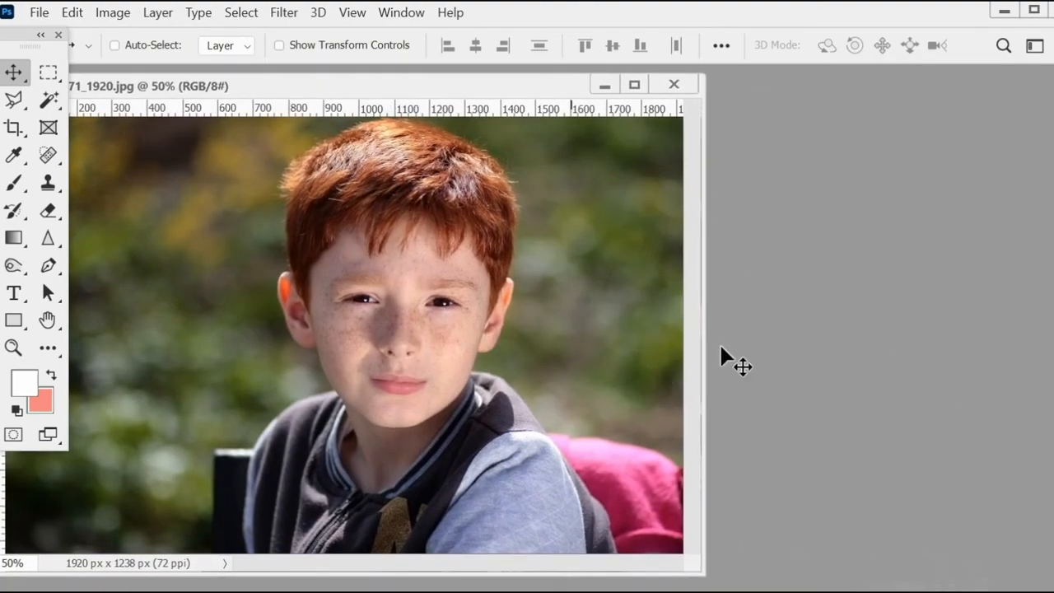
pyautogui.moveTo(702, 574); pyautogui.dragTo(515, 574)
pyautogui.moveTo(288, 569); pyautogui.dragTo(352, 570)
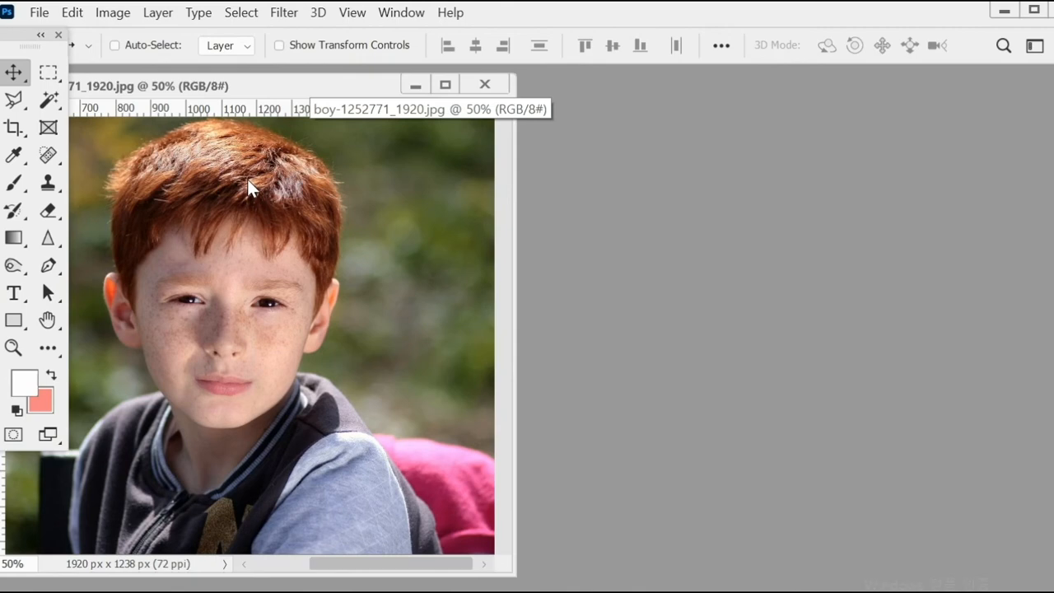
pyautogui.moveTo(281, 89); pyautogui.dragTo(408, 100)
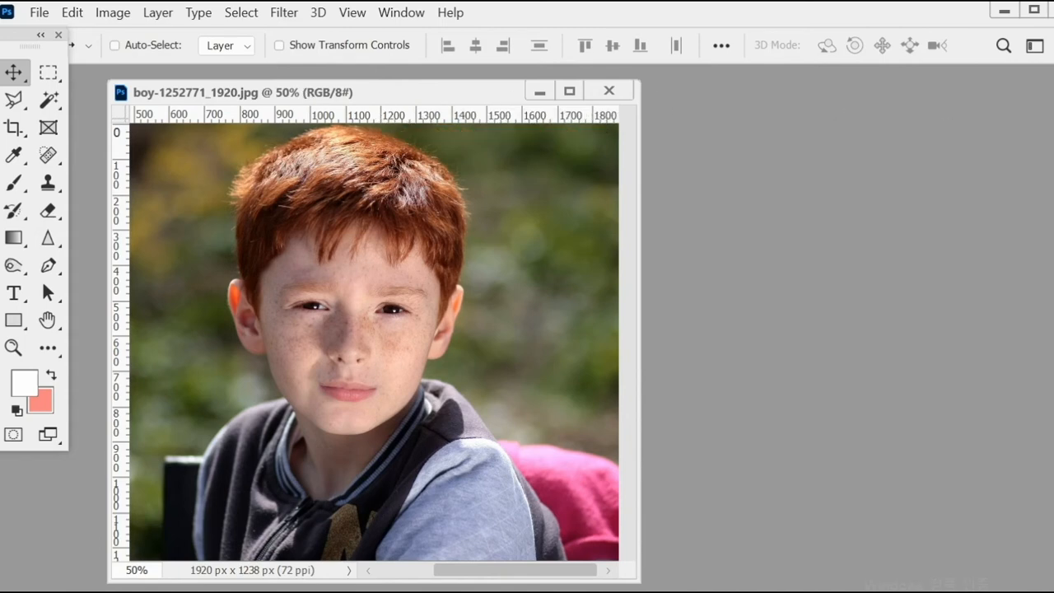
pyautogui.moveTo(161, 92); pyautogui.dragTo(381, 91)
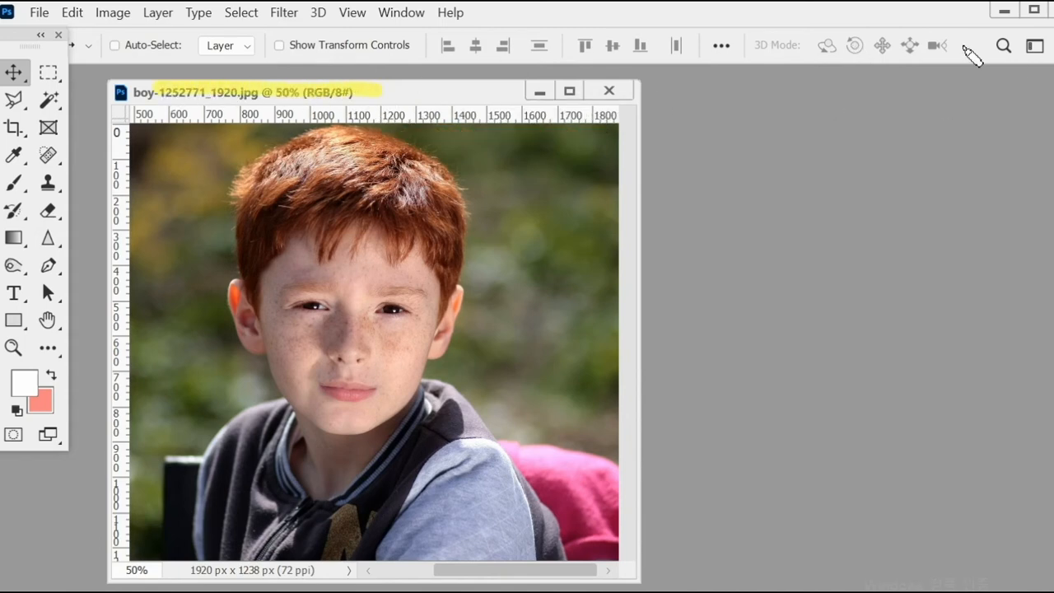
# Step: Duplicate the boy photo as boy-1252771_1920 copy and dock both images as tabs in the main window
pyautogui.rightClick(354, 89)
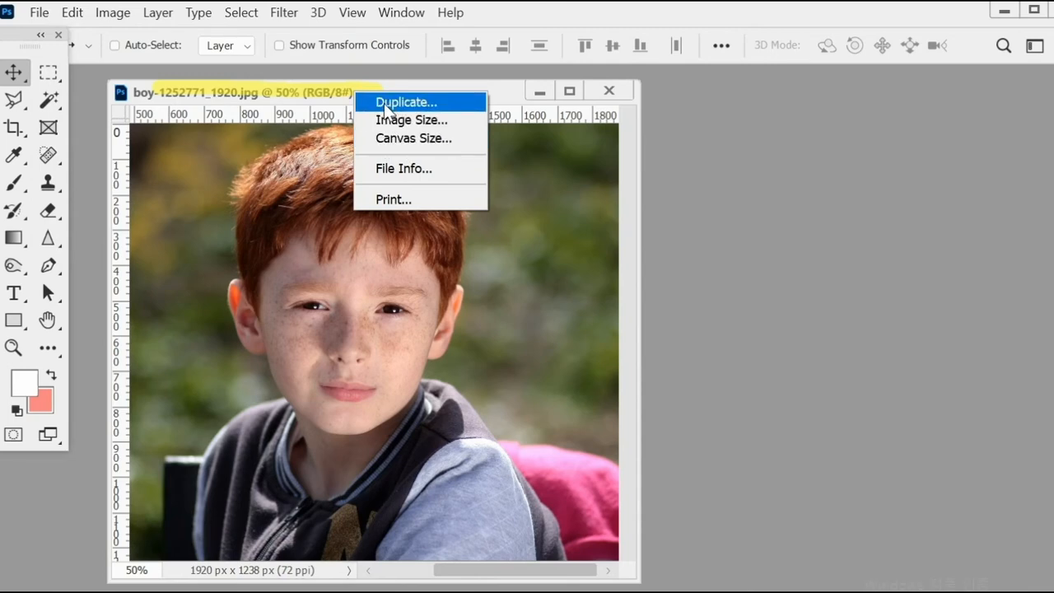
pyautogui.click(383, 102)
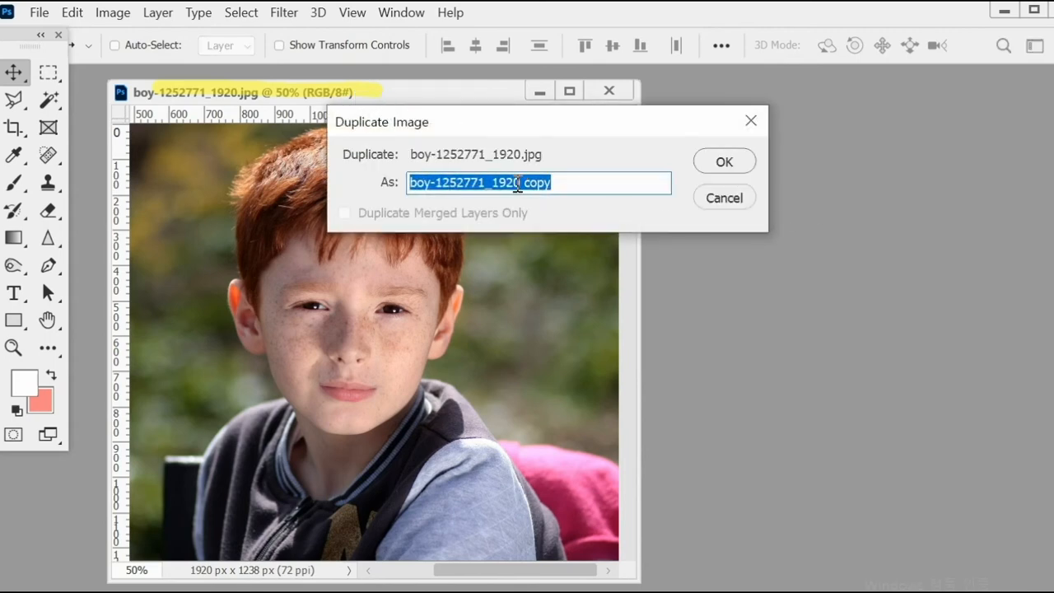
pyautogui.click(723, 162)
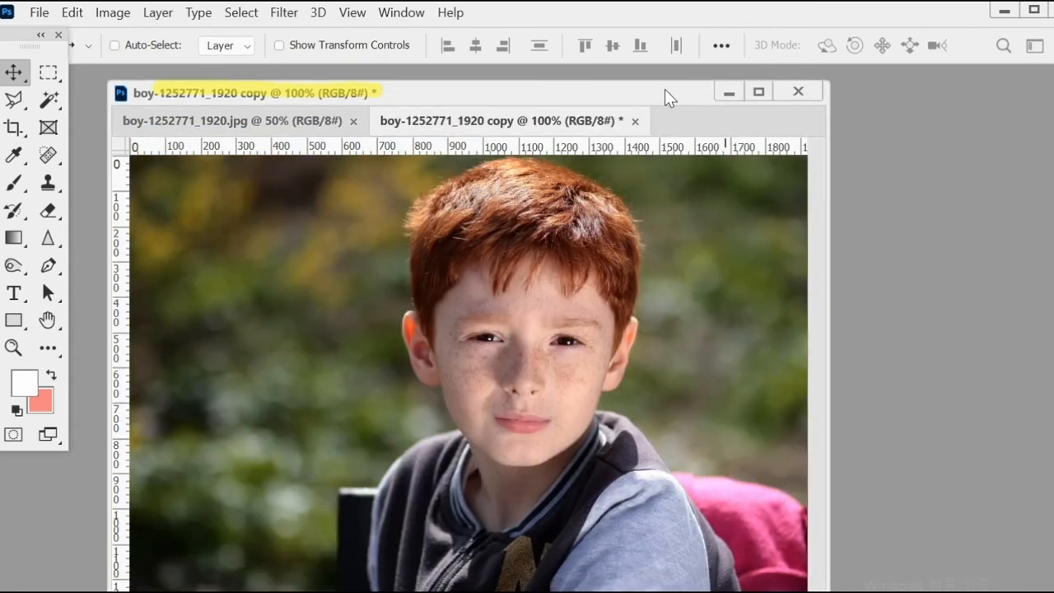
pyautogui.click(313, 130)
pyautogui.click(452, 121)
pyautogui.moveTo(511, 86); pyautogui.dragTo(551, 78)
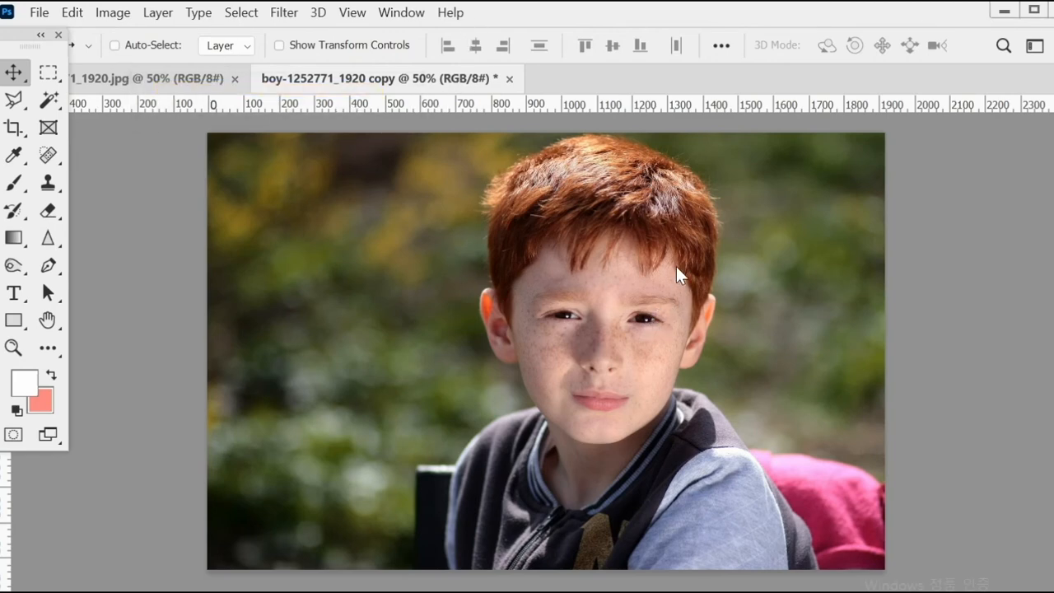
# Step: Start a Hue/Saturation adjustment on the copy, place its dialog beside the face, and set the saturation to -60
pyautogui.click(112, 13)
pyautogui.moveTo(182, 66)
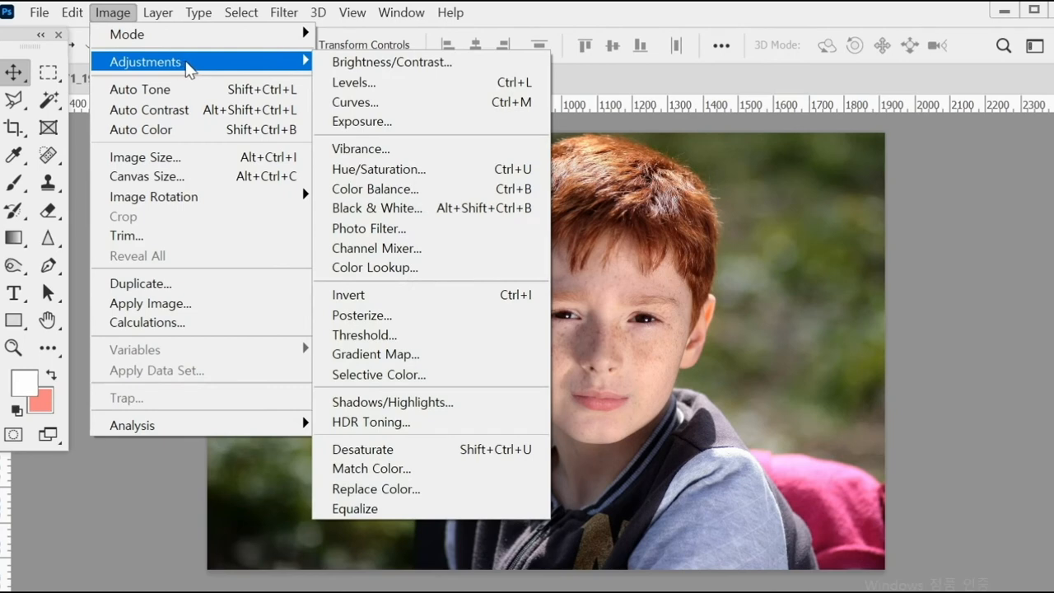
pyautogui.click(392, 169)
pyautogui.moveTo(774, 106); pyautogui.dragTo(978, 108)
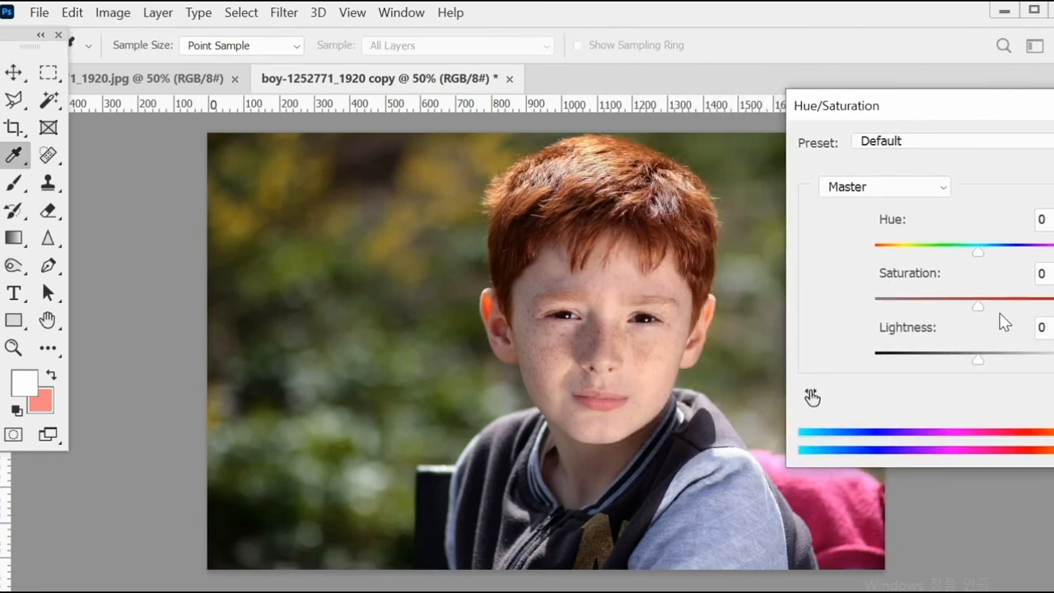
pyautogui.moveTo(978, 304); pyautogui.dragTo(911, 303)
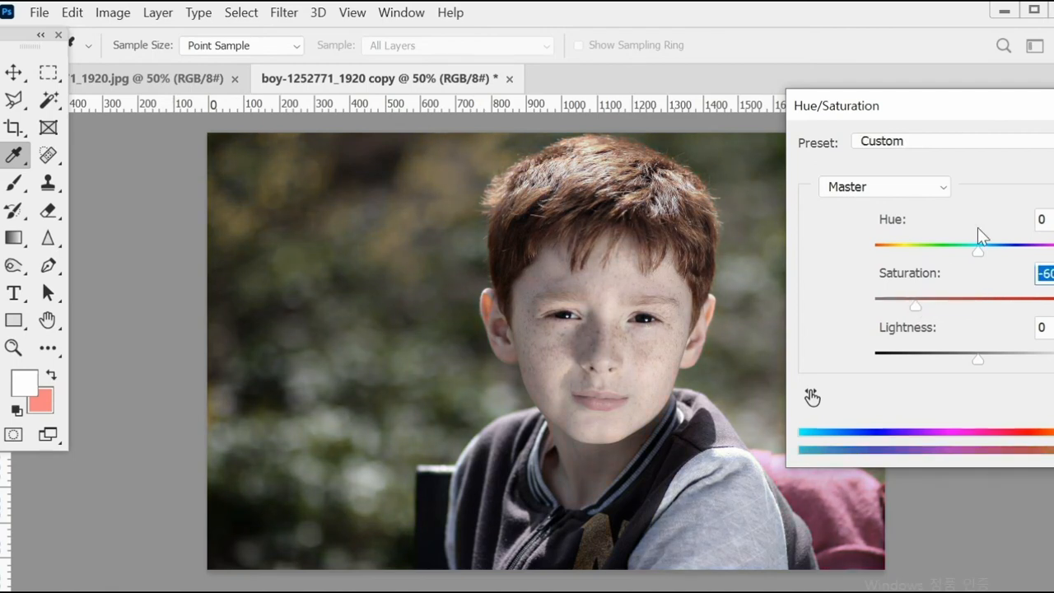
pyautogui.moveTo(873, 260)
pyautogui.mouseDown()
pyautogui.moveTo(846, 302)
pyautogui.moveTo(874, 333)
pyautogui.mouseUp()
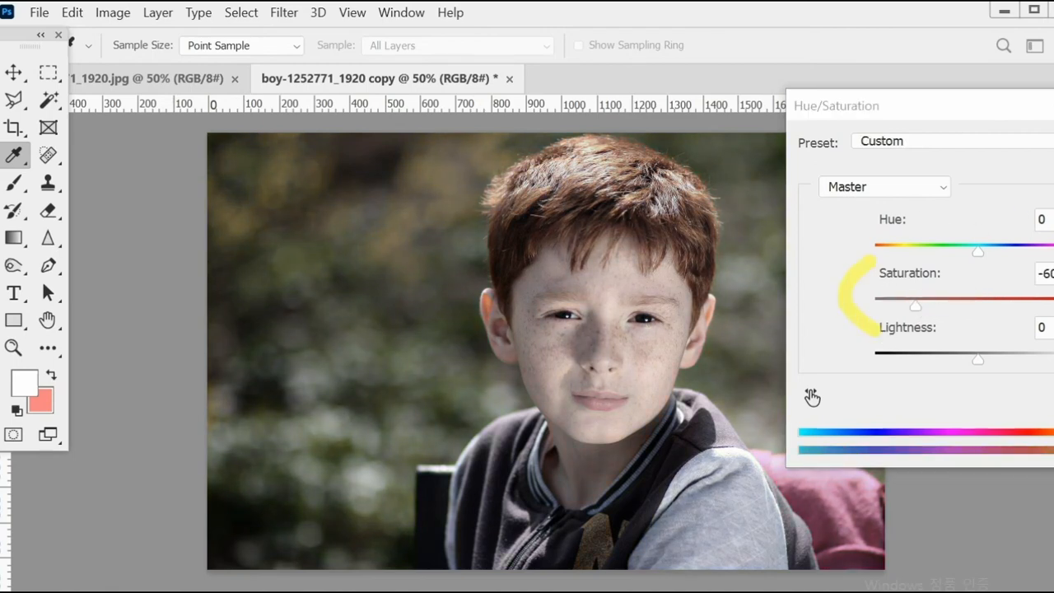
pyautogui.moveTo(1023, 327)
pyautogui.mouseDown()
pyautogui.moveTo(946, 234)
pyautogui.moveTo(975, 322)
pyautogui.mouseUp()
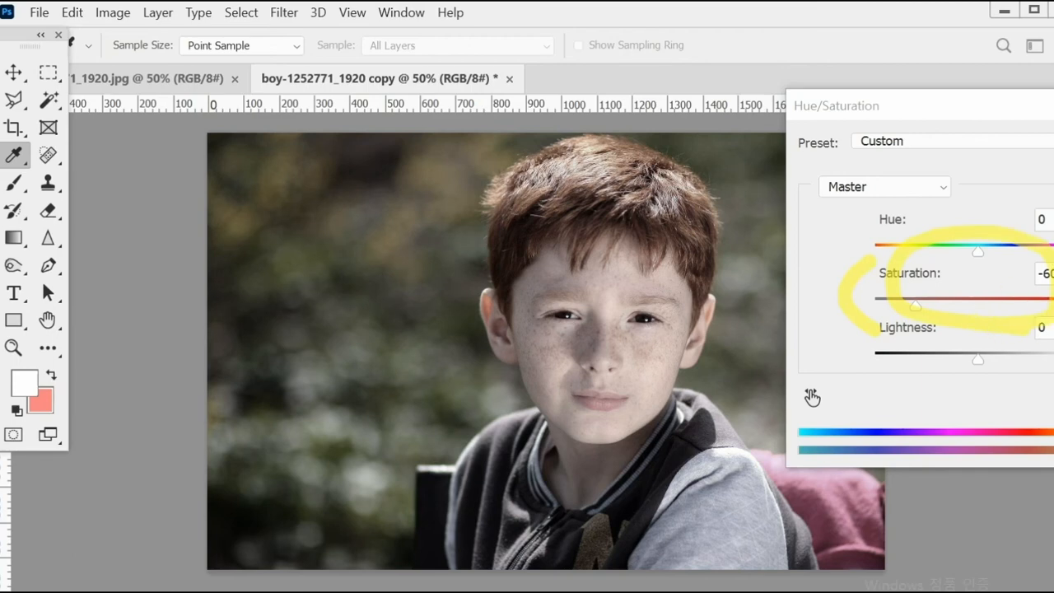
pyautogui.moveTo(979, 122); pyautogui.dragTo(945, 121)
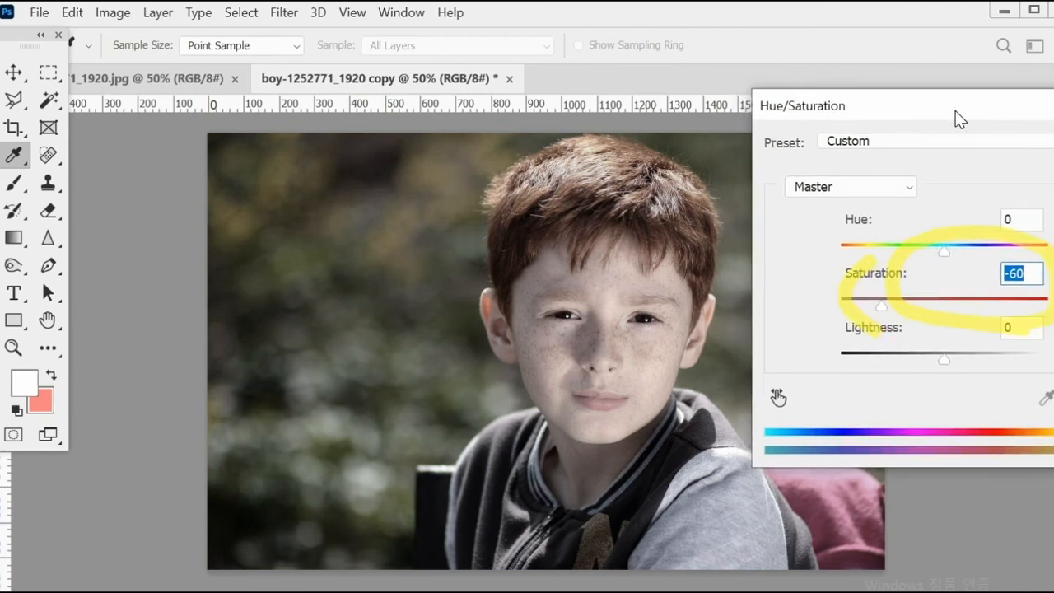
# Step: Lower the copy's saturation slightly below -60 and apply the Hue/Saturation adjustment
pyautogui.moveTo(880, 302); pyautogui.dragTo(865, 306)
pyautogui.moveTo(896, 113); pyautogui.dragTo(707, 221)
pyautogui.click(992, 249)
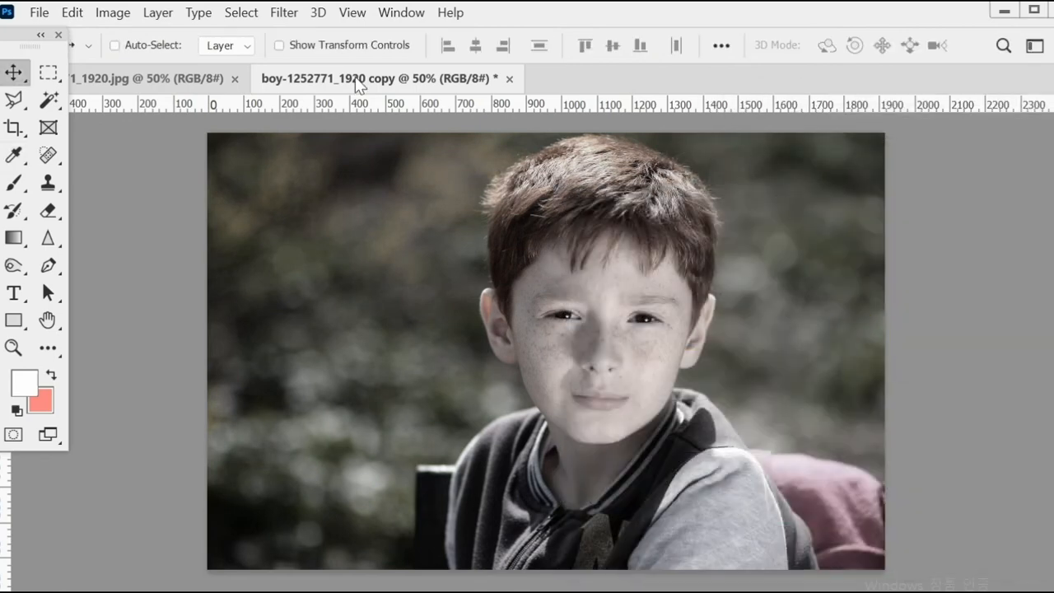
# Step: Compare the desaturated copy with the original, duplicate it as boy-1252771_1920 copy 2, and dock the duplicate as a tab
pyautogui.click(151, 82)
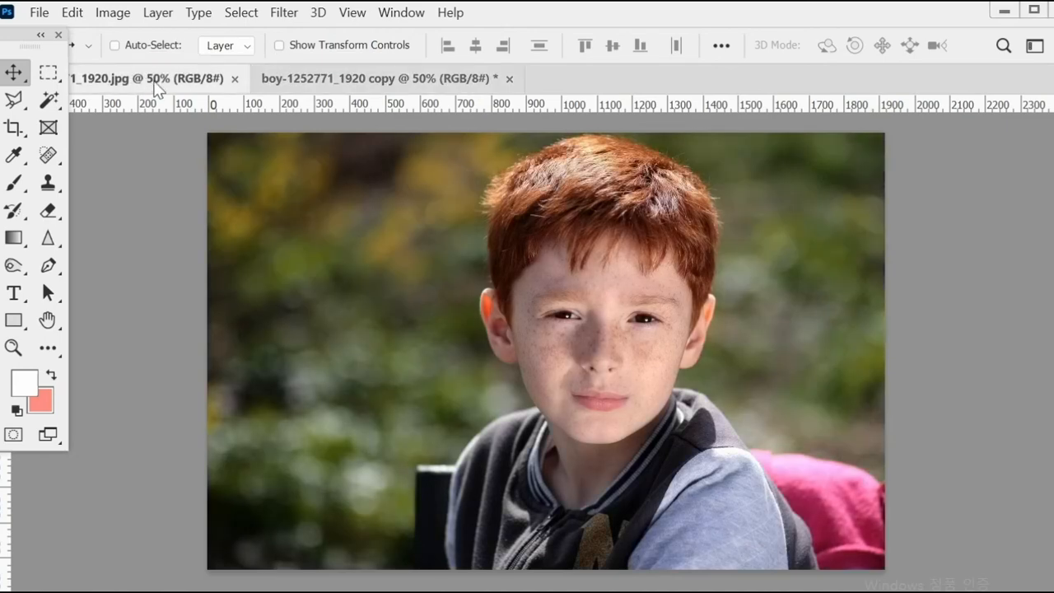
pyautogui.click(364, 77)
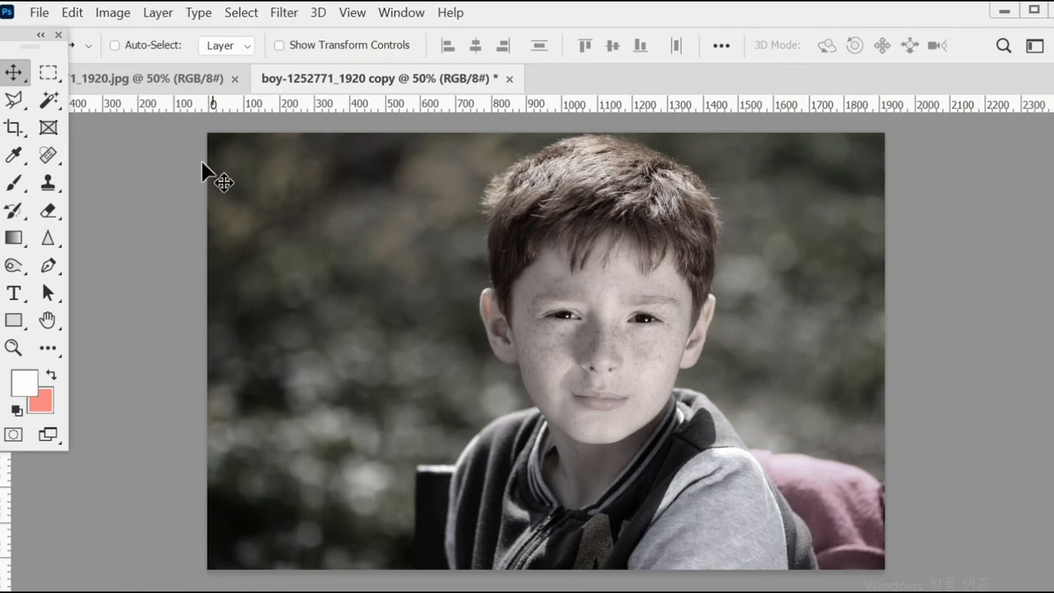
pyautogui.moveTo(494, 79); pyautogui.dragTo(445, 97)
pyautogui.rightClick(412, 98)
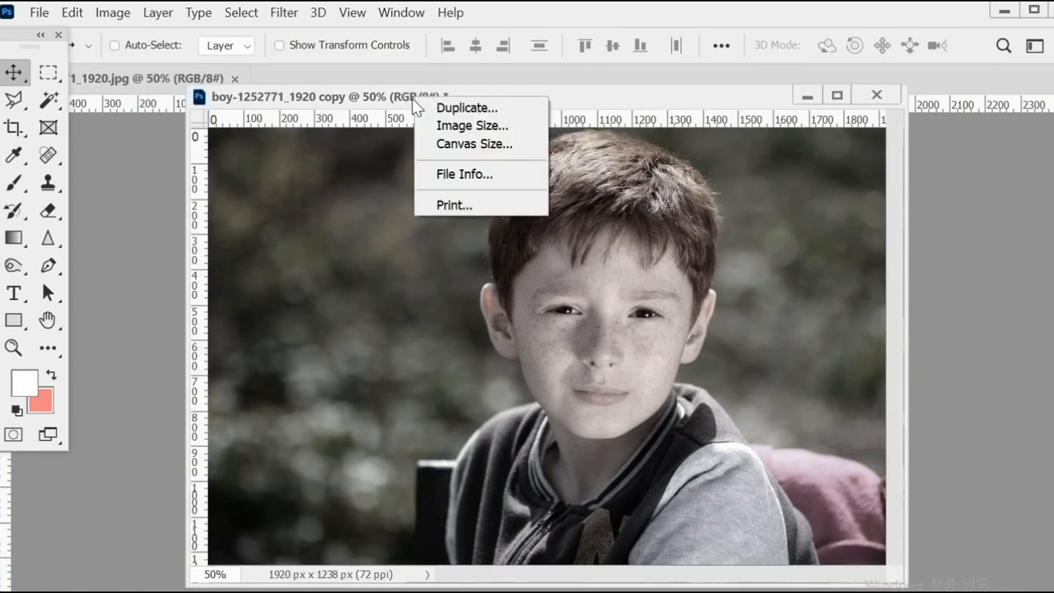
pyautogui.click(450, 111)
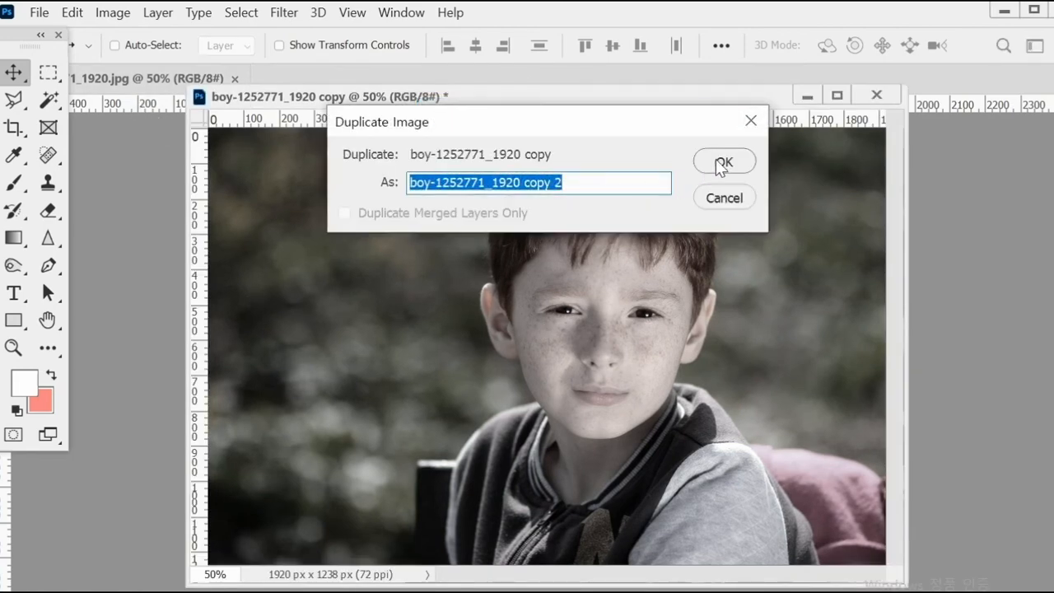
pyautogui.click(723, 162)
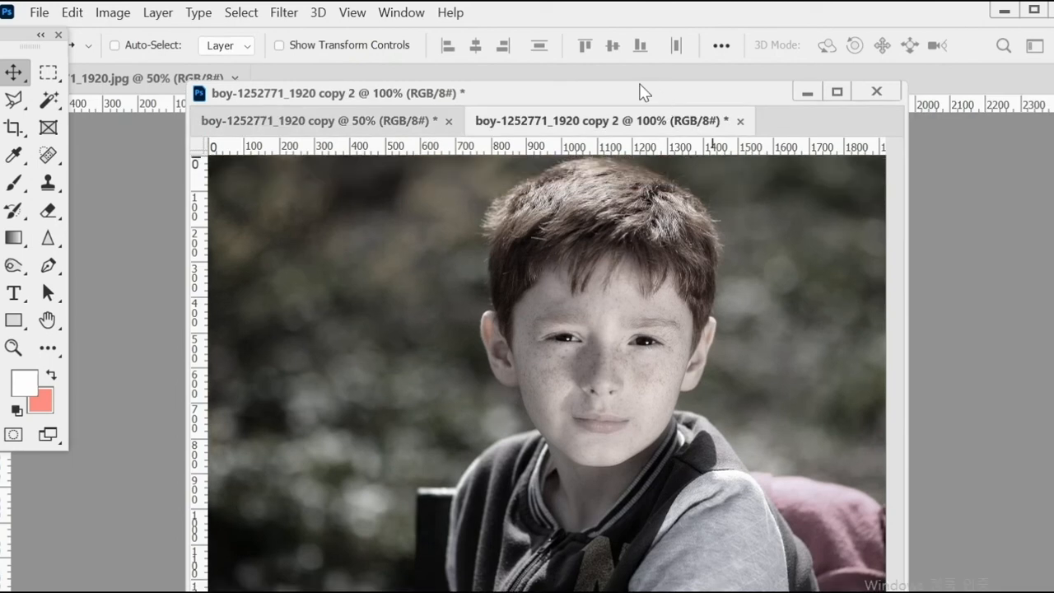
pyautogui.moveTo(637, 89); pyautogui.dragTo(695, 70)
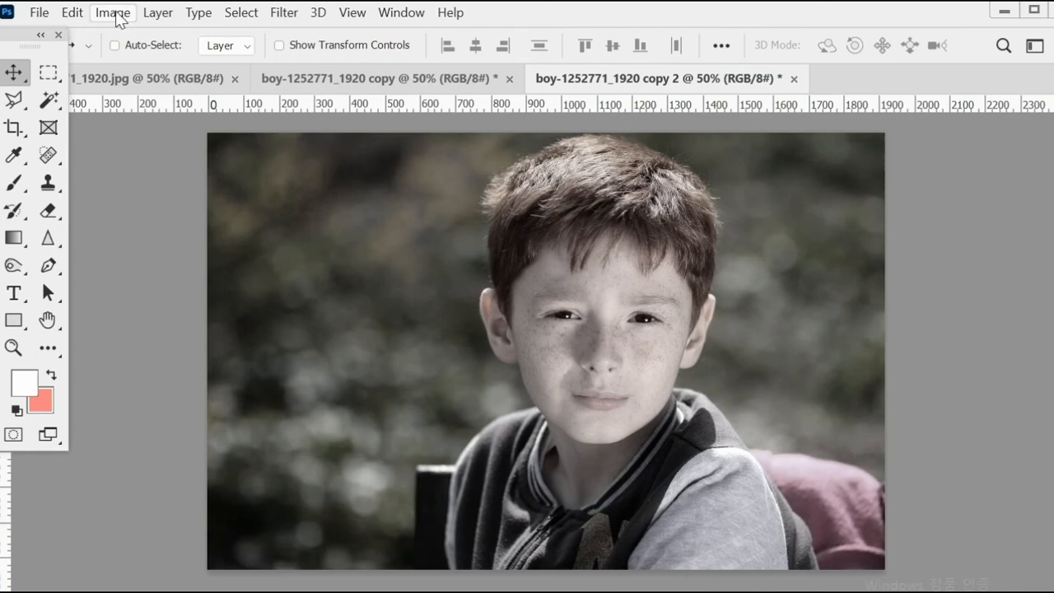
# Step: Start a Levels adjustment on boy-1252771_1920 copy 2 and set the RGB input levels to 21 for shadows and 210 for highlights
pyautogui.click(112, 14)
pyautogui.moveTo(132, 66)
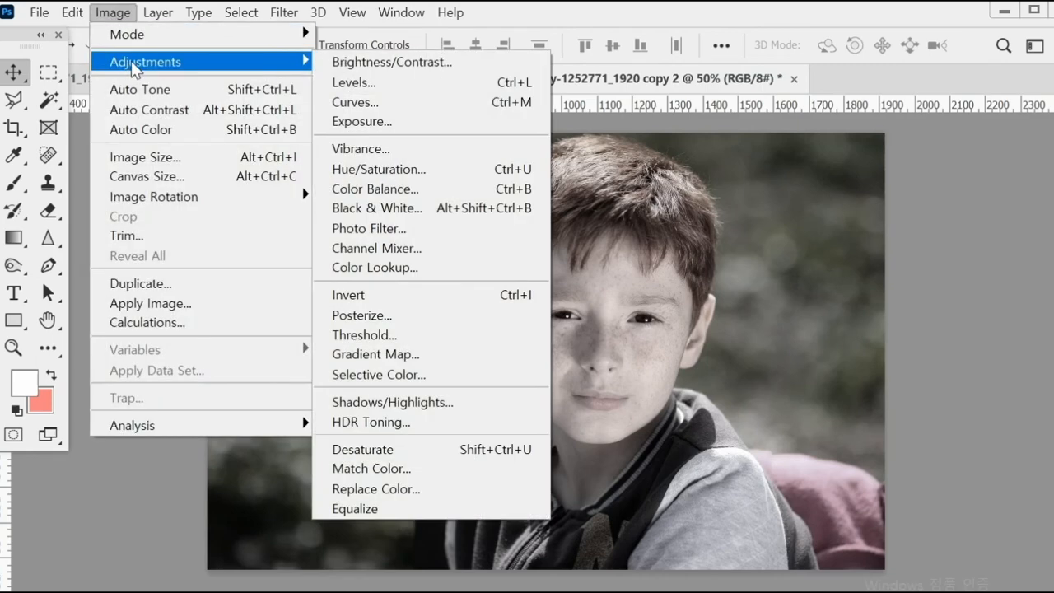
pyautogui.click(366, 85)
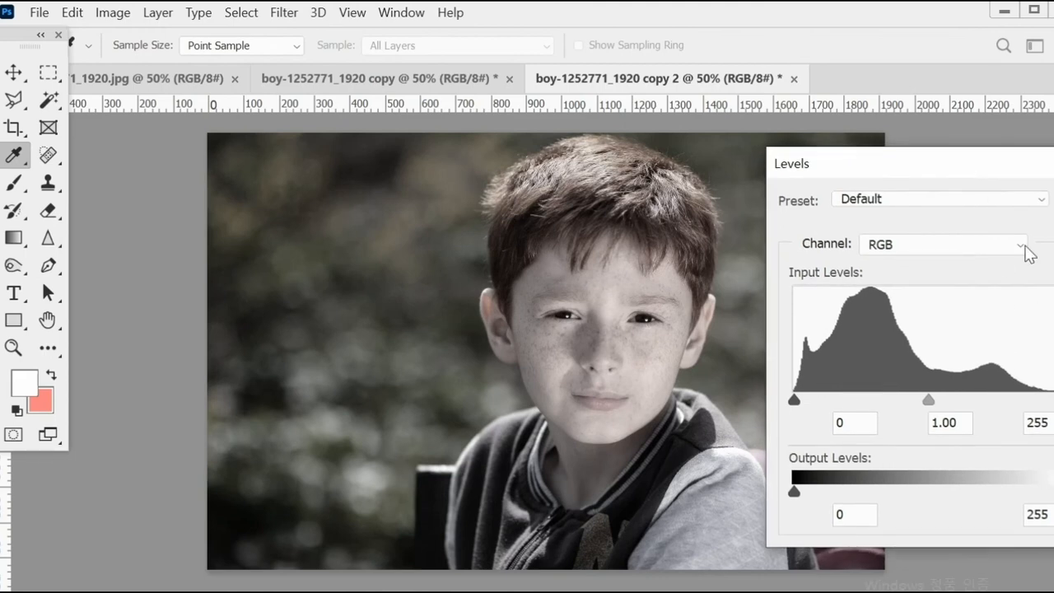
pyautogui.moveTo(977, 167); pyautogui.dragTo(938, 168)
pyautogui.moveTo(1023, 401); pyautogui.dragTo(976, 404)
pyautogui.moveTo(755, 403); pyautogui.dragTo(777, 403)
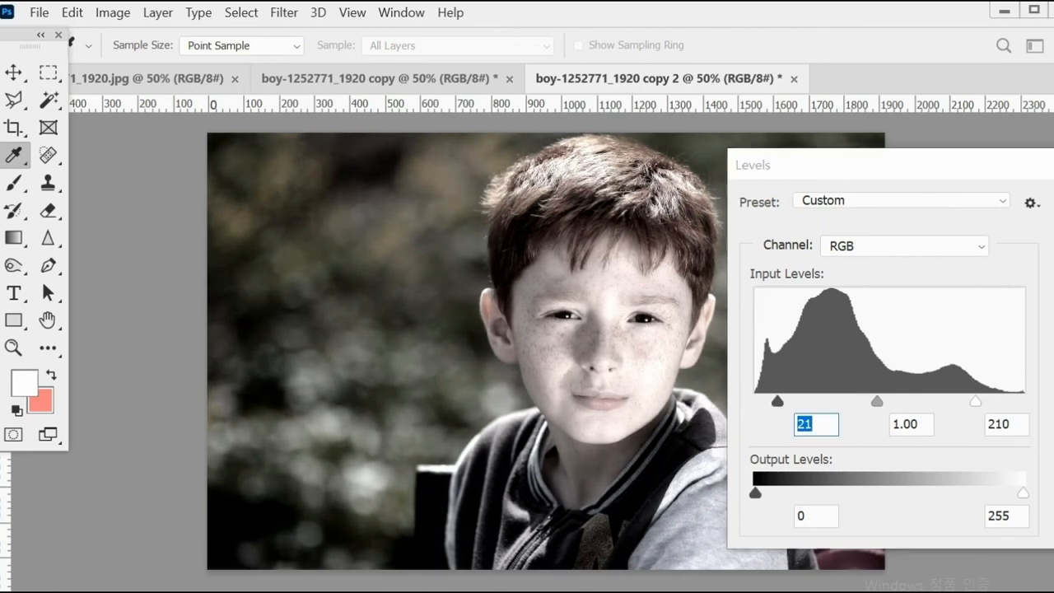
pyautogui.moveTo(1006, 424)
pyautogui.mouseDown()
pyautogui.moveTo(1037, 370)
pyautogui.moveTo(986, 429)
pyautogui.mouseUp()
pyautogui.moveTo(789, 434)
pyautogui.mouseDown()
pyautogui.moveTo(839, 430)
pyautogui.moveTo(826, 368)
pyautogui.mouseUp()
pyautogui.moveTo(1015, 311)
pyautogui.mouseDown()
pyautogui.moveTo(973, 297)
pyautogui.moveTo(981, 344)
pyautogui.mouseUp()
pyautogui.click(759, 309)
pyautogui.moveTo(827, 306); pyautogui.dragTo(794, 337)
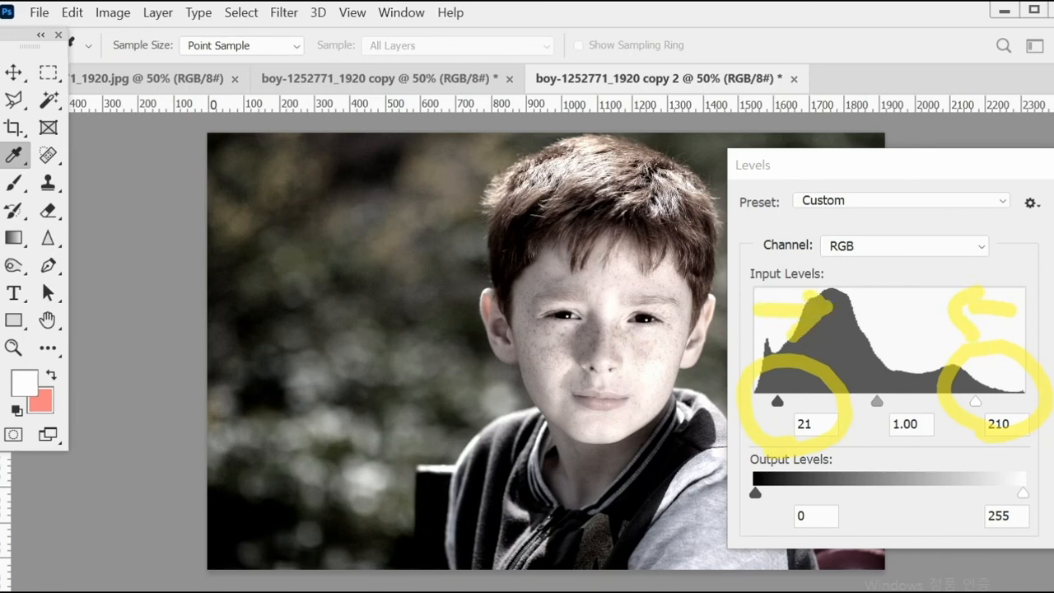
# Step: Apply the Levels adjustment and compare copy 2 with the first desaturated copy
pyautogui.click(805, 424)
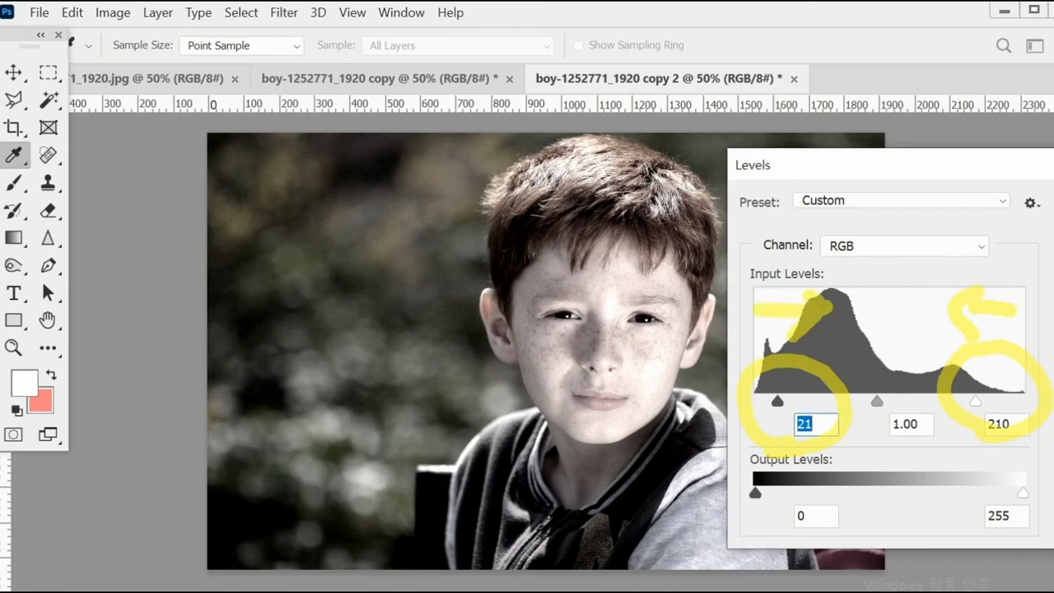
pyautogui.press('Return')
pyautogui.press('v')
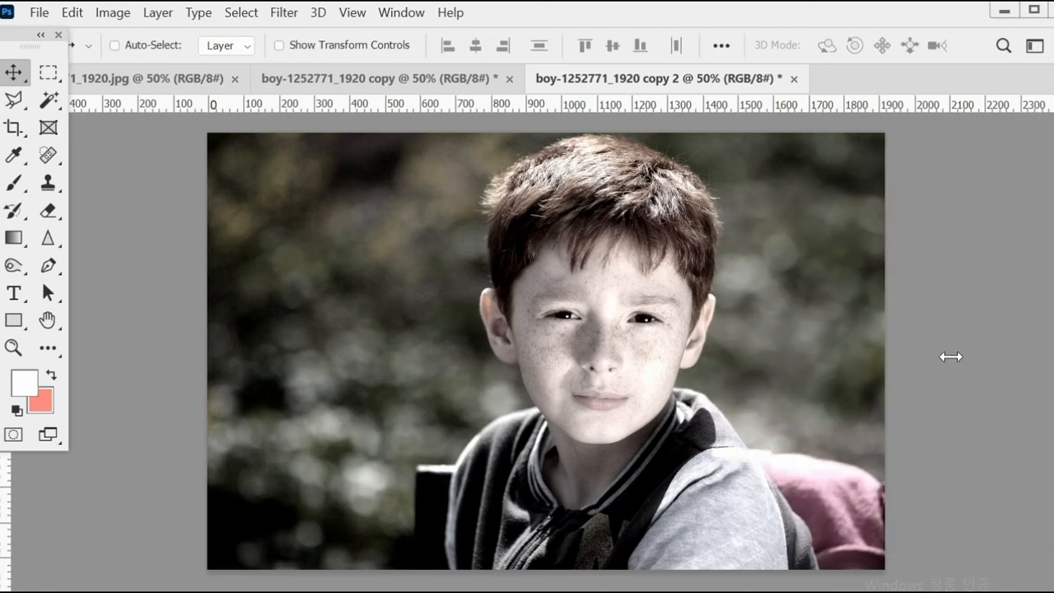
pyautogui.click(379, 88)
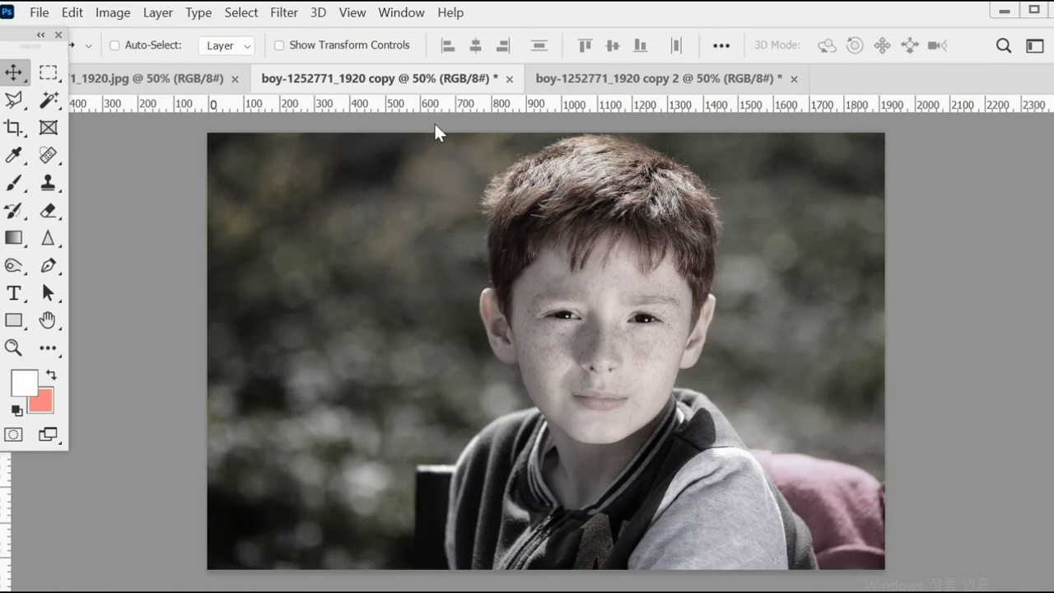
pyautogui.click(684, 83)
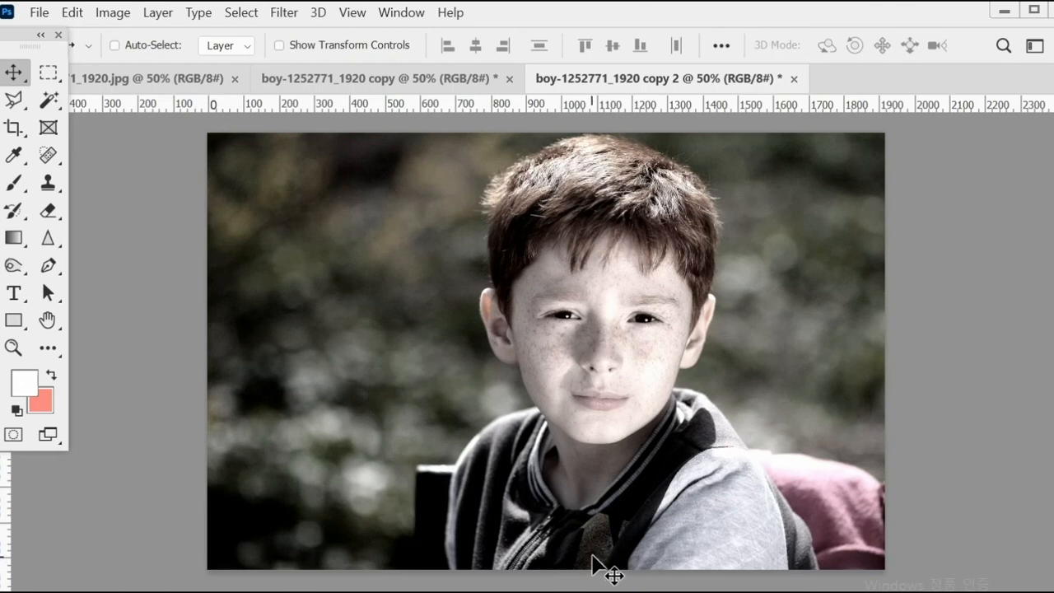
# Step: Duplicate the original boy-1252771_1920.jpg as boy-1252771_1920 copy 3 and dock both images as tabs in the main window
pyautogui.click(128, 80)
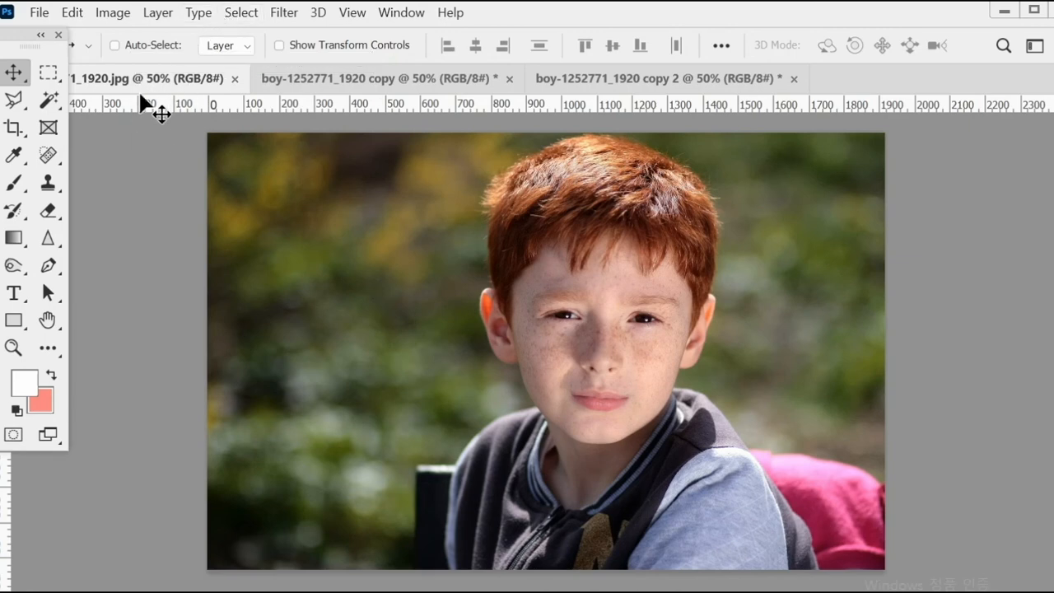
pyautogui.moveTo(139, 85); pyautogui.dragTo(426, 149)
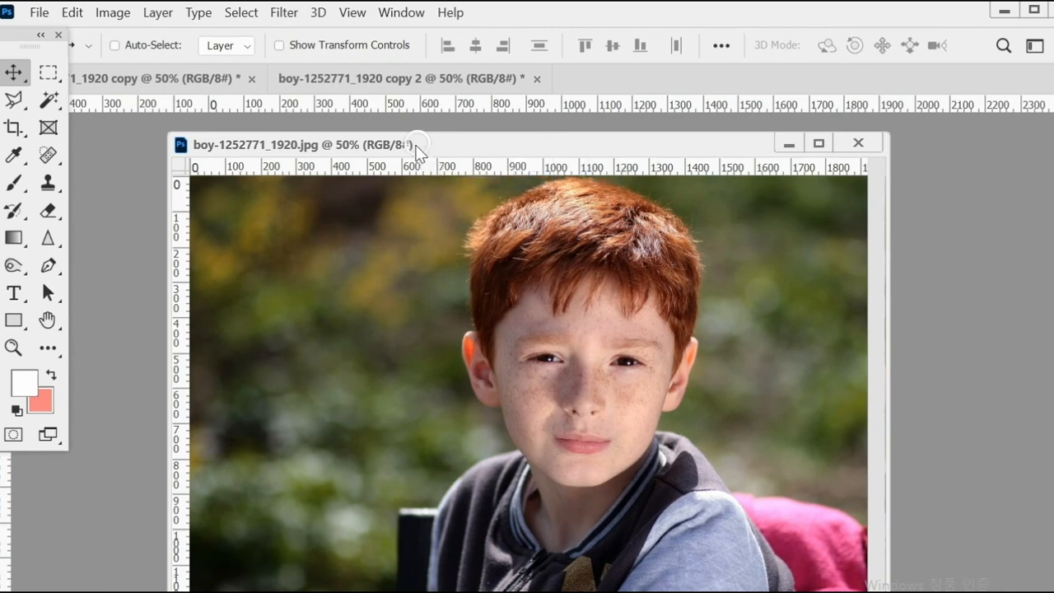
pyautogui.rightClick(417, 145)
pyautogui.click(452, 158)
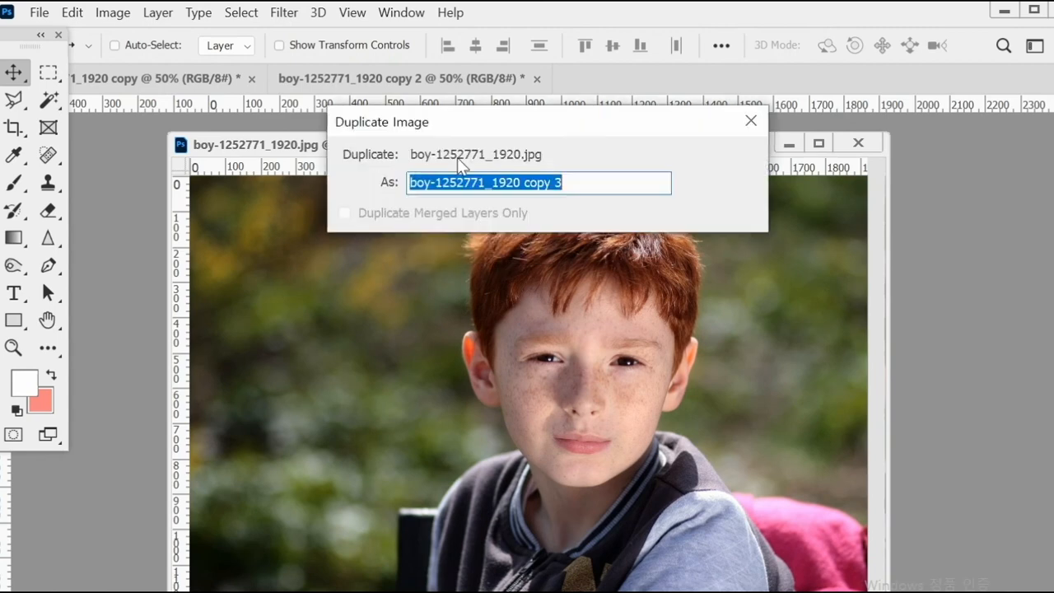
pyautogui.click(721, 165)
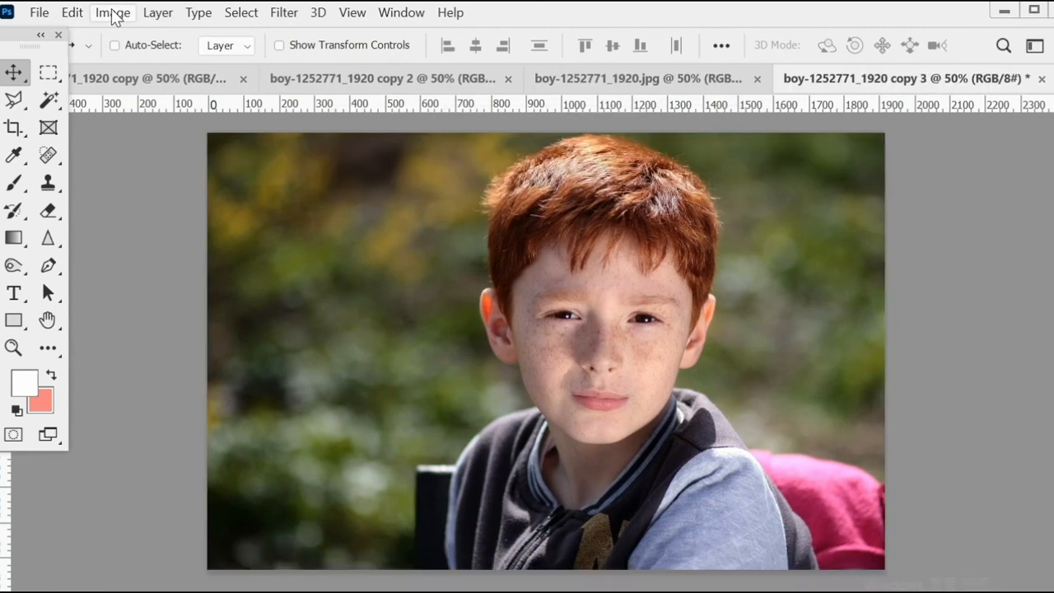
# Step: Start a Color Balance adjustment on copy 3 and shift the midtones to +21 toward red and -30 toward yellow, keeping the face uncovered
pyautogui.click(113, 12)
pyautogui.moveTo(128, 63)
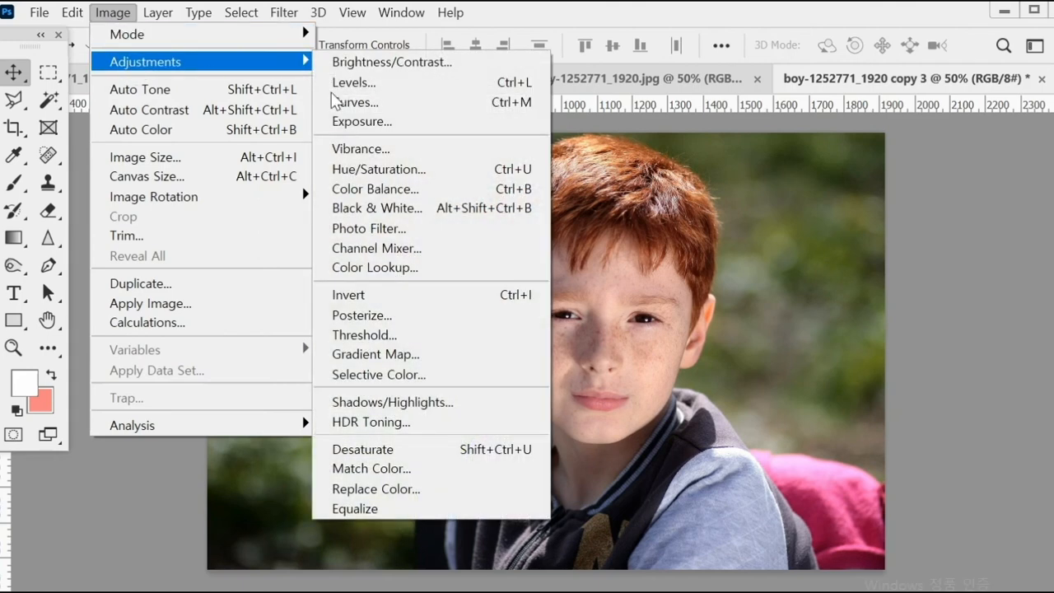
pyautogui.click(356, 191)
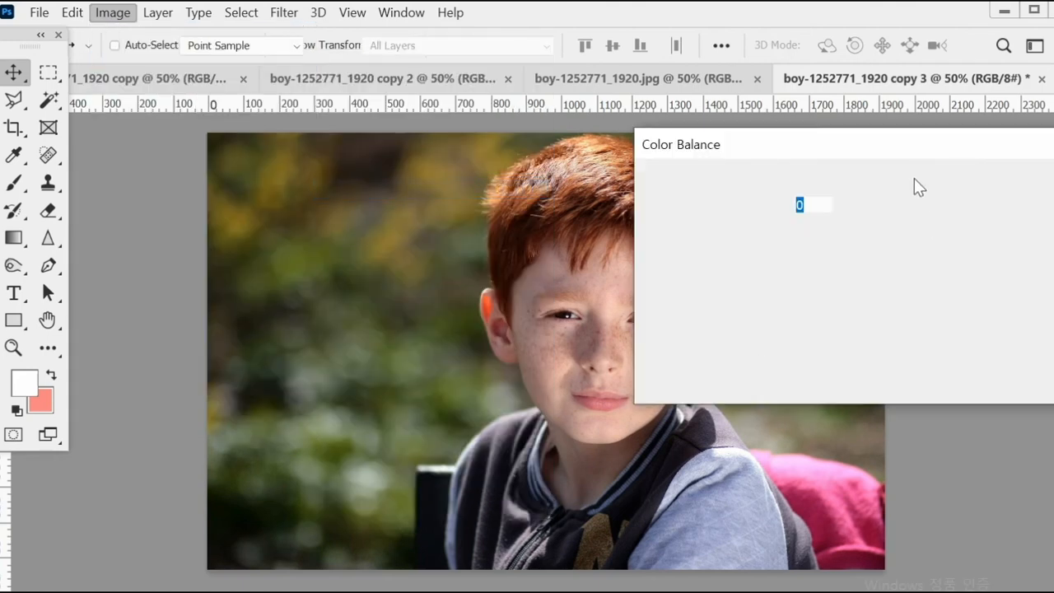
pyautogui.moveTo(870, 143); pyautogui.dragTo(980, 245)
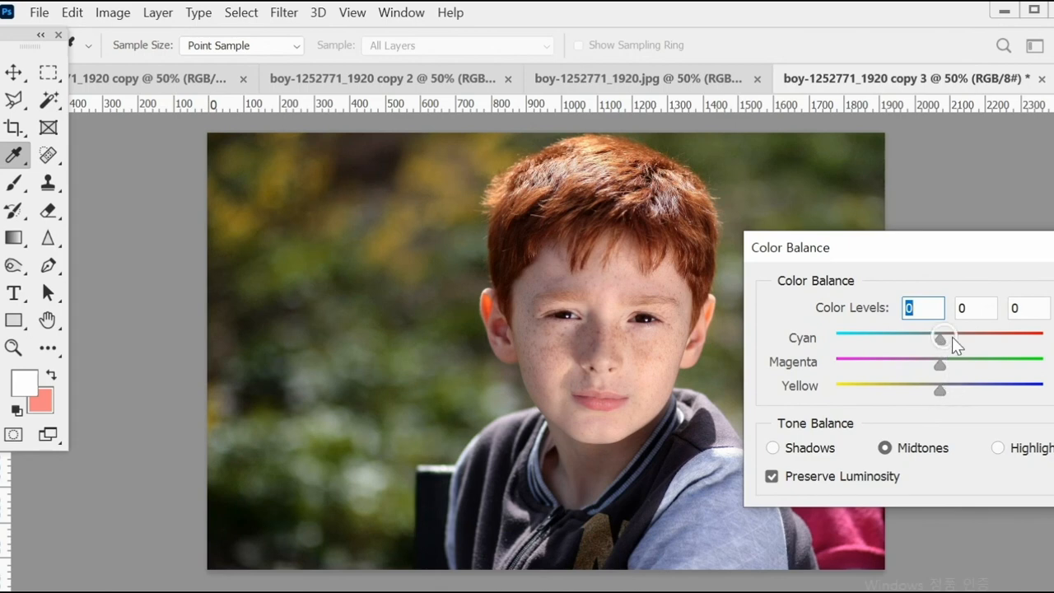
pyautogui.moveTo(943, 338); pyautogui.dragTo(962, 341)
pyautogui.moveTo(975, 256); pyautogui.dragTo(309, 347)
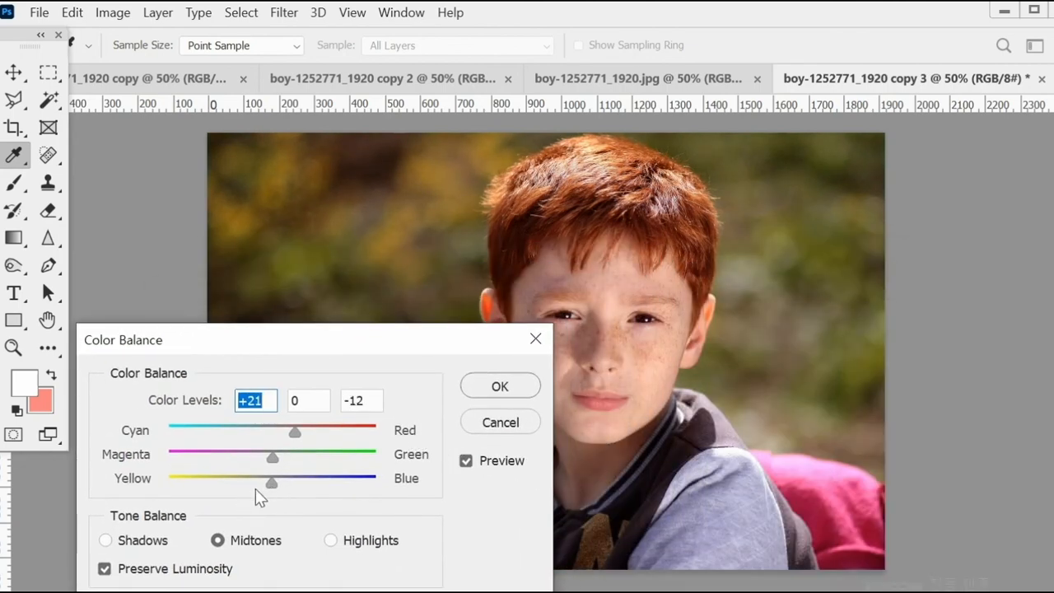
pyautogui.moveTo(249, 492); pyautogui.dragTo(242, 489)
pyautogui.moveTo(275, 353); pyautogui.dragTo(206, 107)
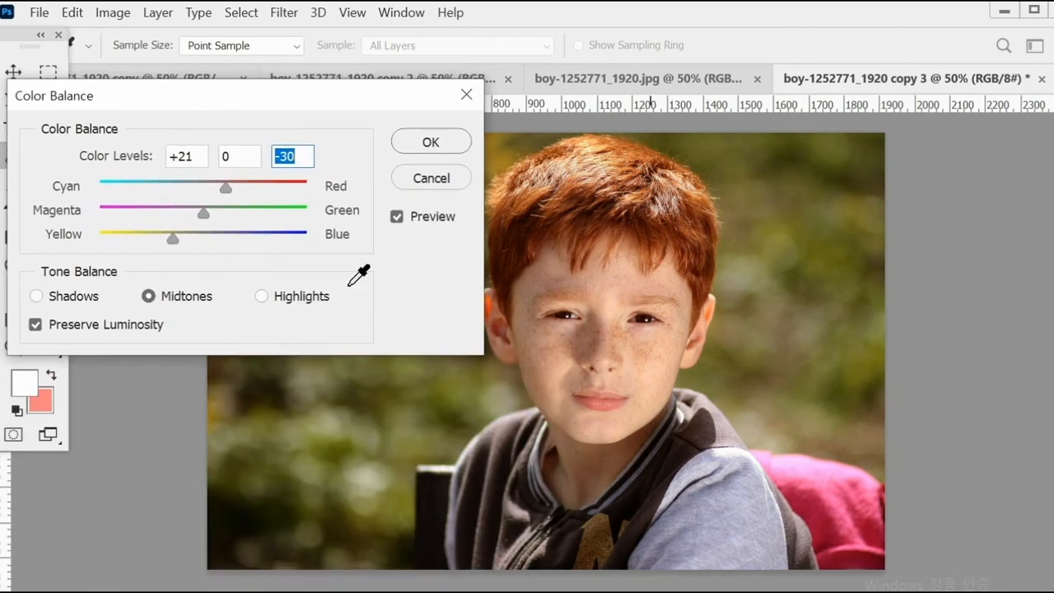
# Step: Set the Color Balance highlights to +15 red, -11 magenta and -19 yellow, and apply the adjustment
pyautogui.click(262, 296)
pyautogui.moveTo(201, 236); pyautogui.dragTo(182, 235)
pyautogui.moveTo(204, 186); pyautogui.dragTo(219, 187)
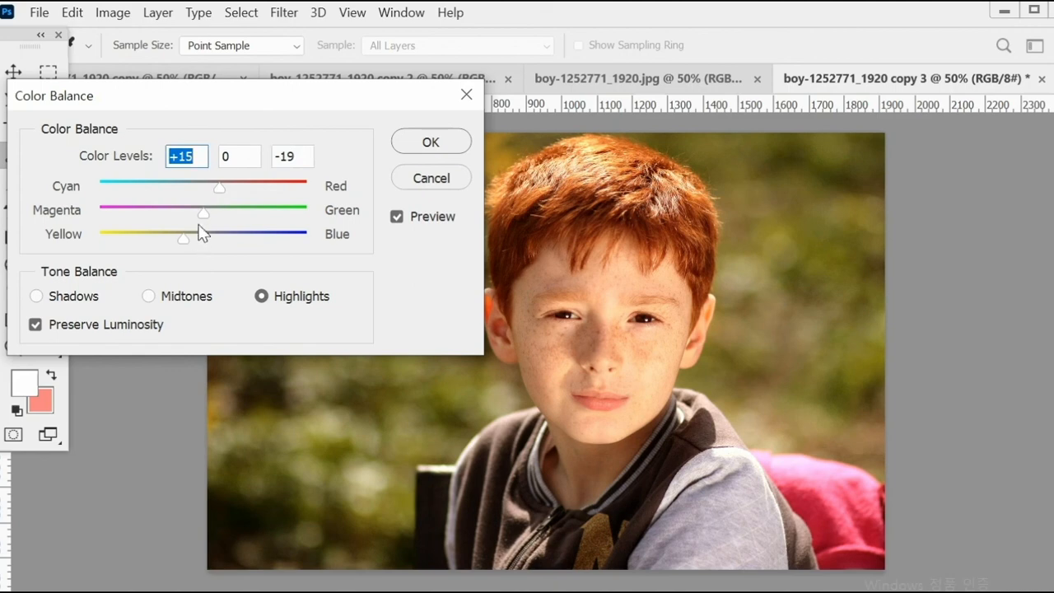
pyautogui.moveTo(201, 212); pyautogui.dragTo(188, 209)
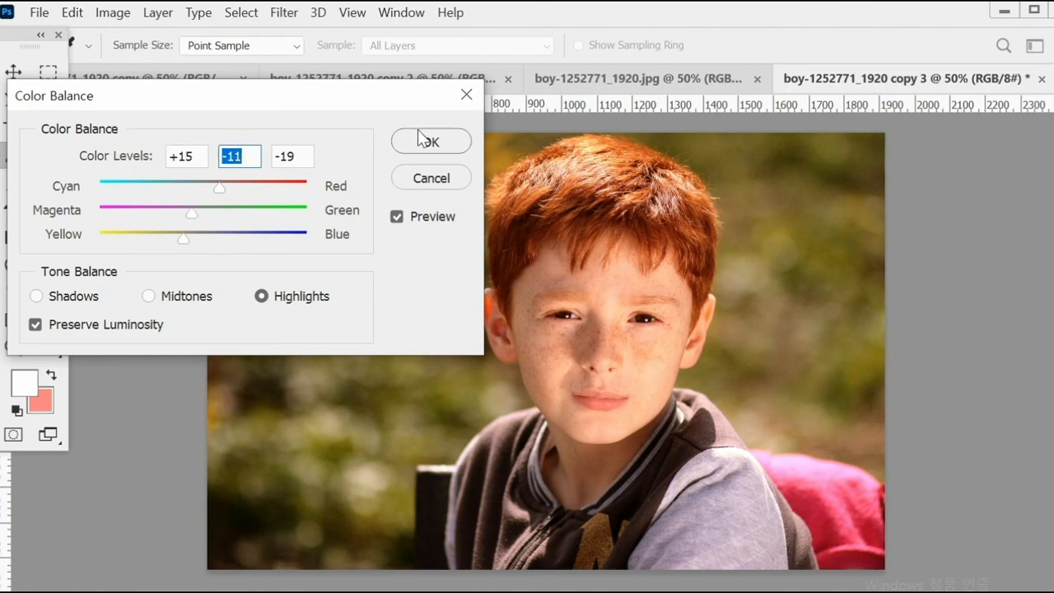
pyautogui.click(419, 140)
pyautogui.press('v')
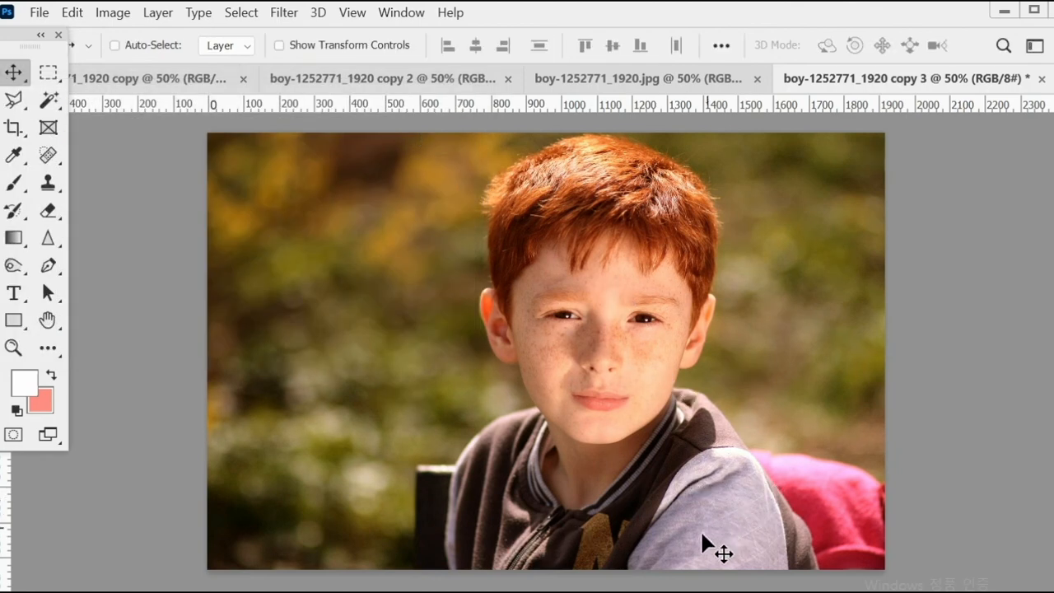
# Step: Apply a Levels adjustment to copy 3 with RGB input levels of 15 for shadows and 234 for highlights
pyautogui.click(113, 13)
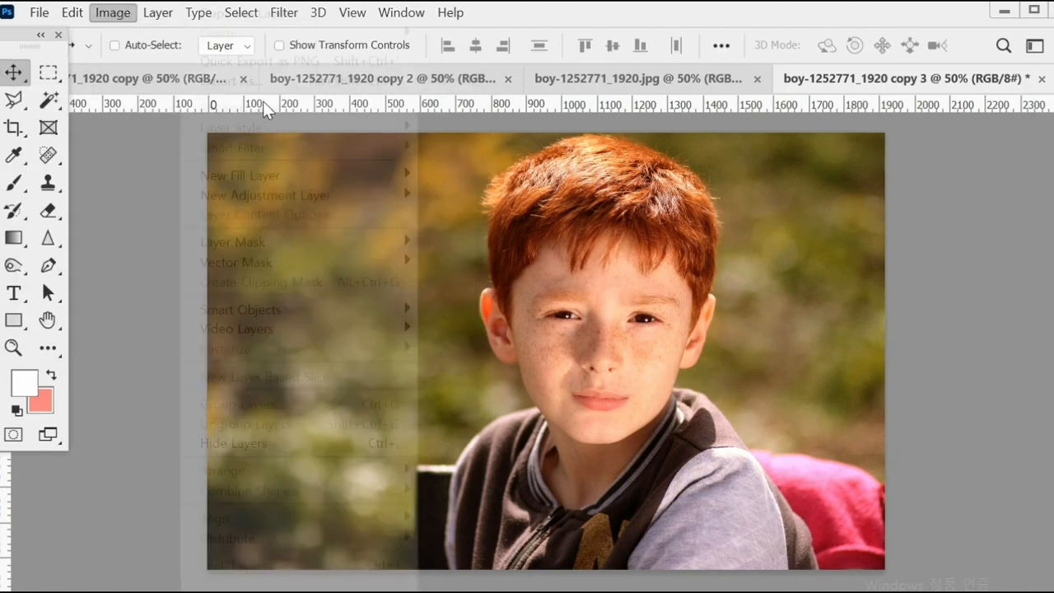
pyautogui.moveTo(188, 62)
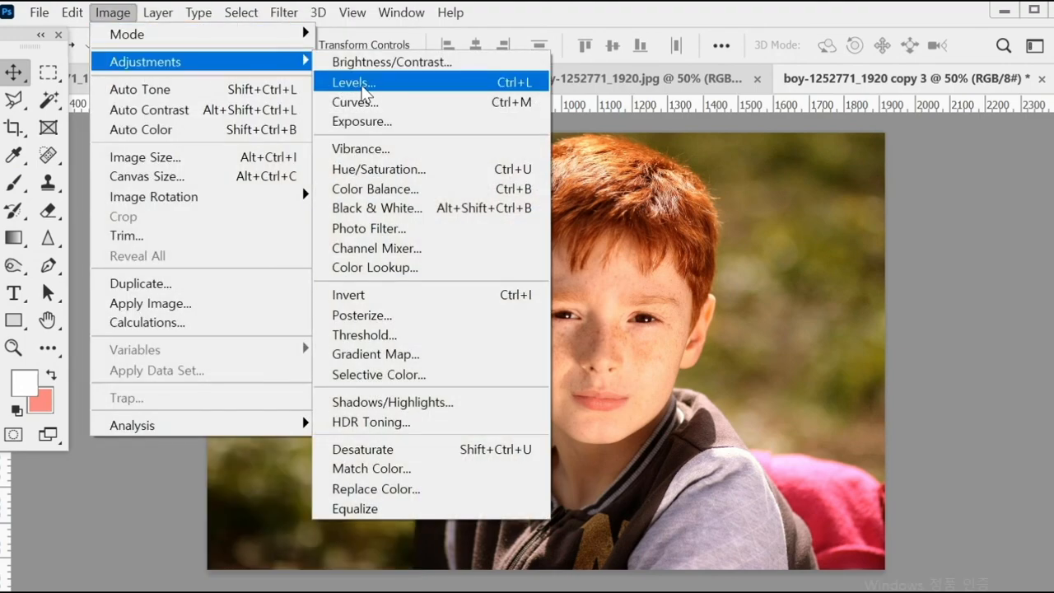
pyautogui.click(362, 84)
pyautogui.moveTo(548, 12); pyautogui.dragTo(306, 159)
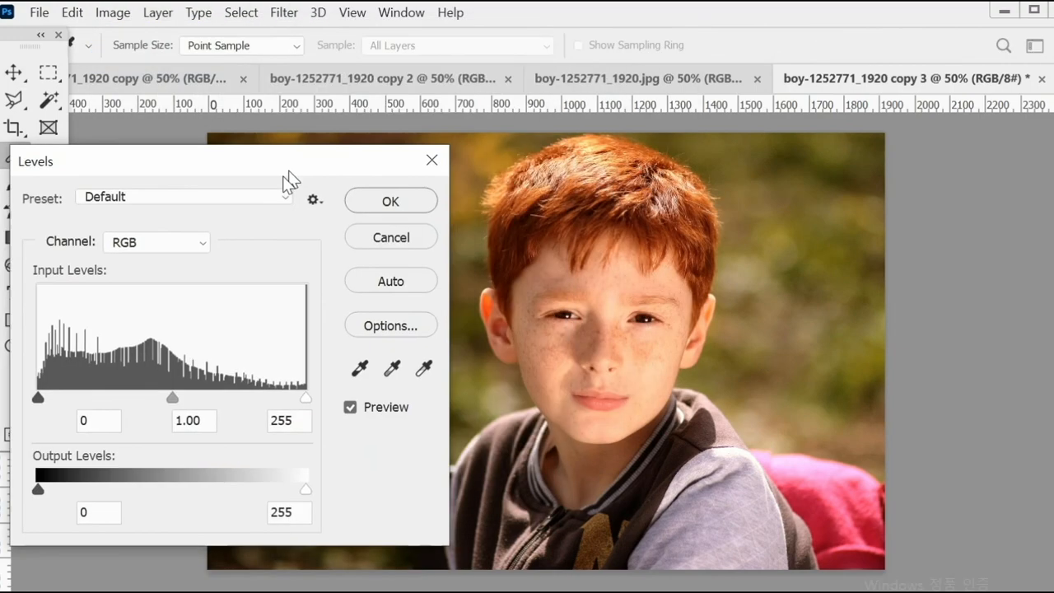
pyautogui.moveTo(307, 402); pyautogui.dragTo(287, 402)
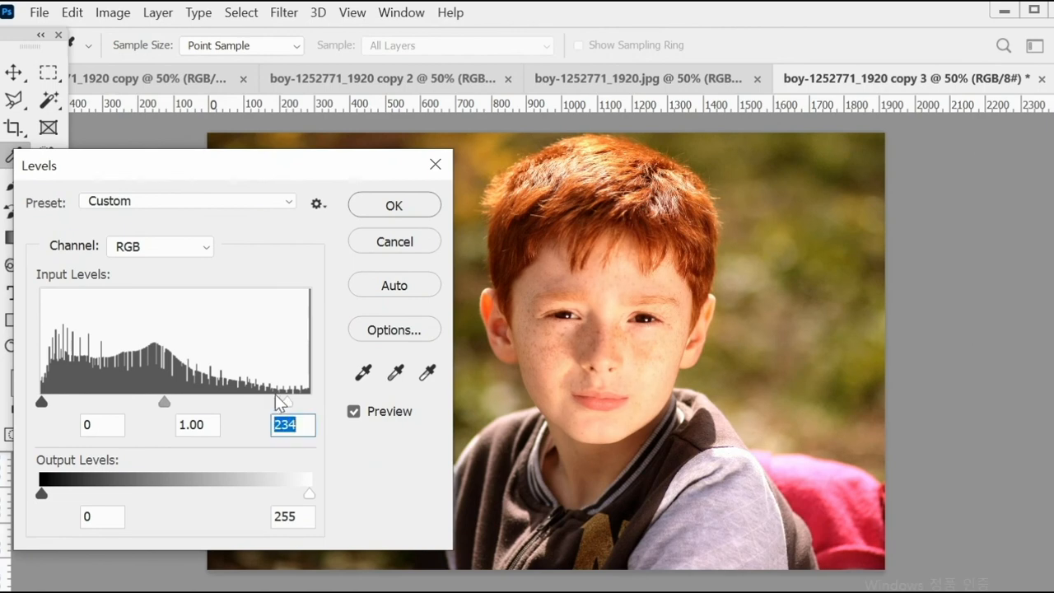
pyautogui.moveTo(43, 409); pyautogui.dragTo(57, 409)
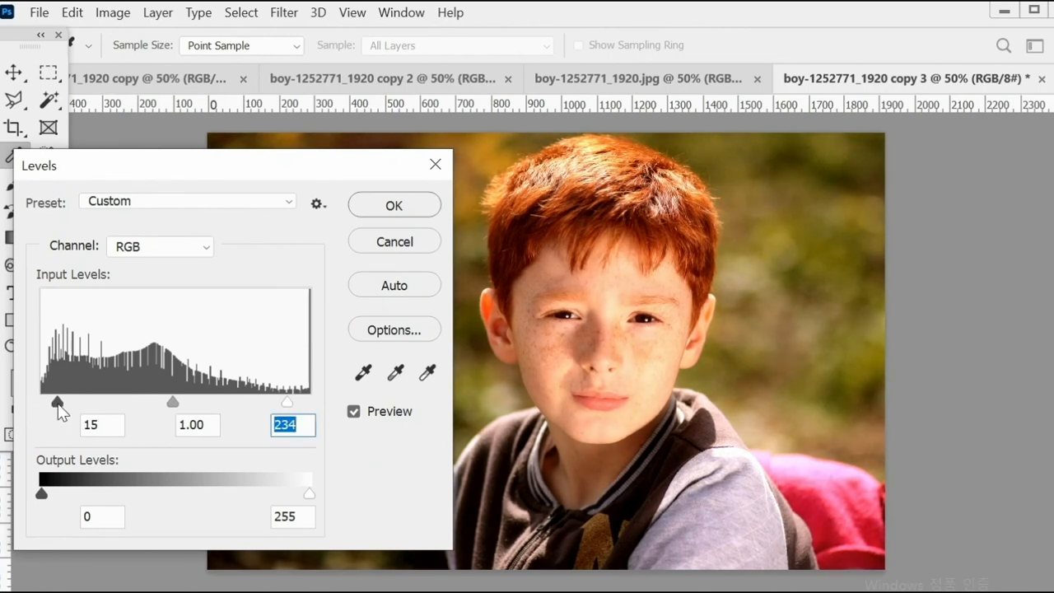
pyautogui.press('Return')
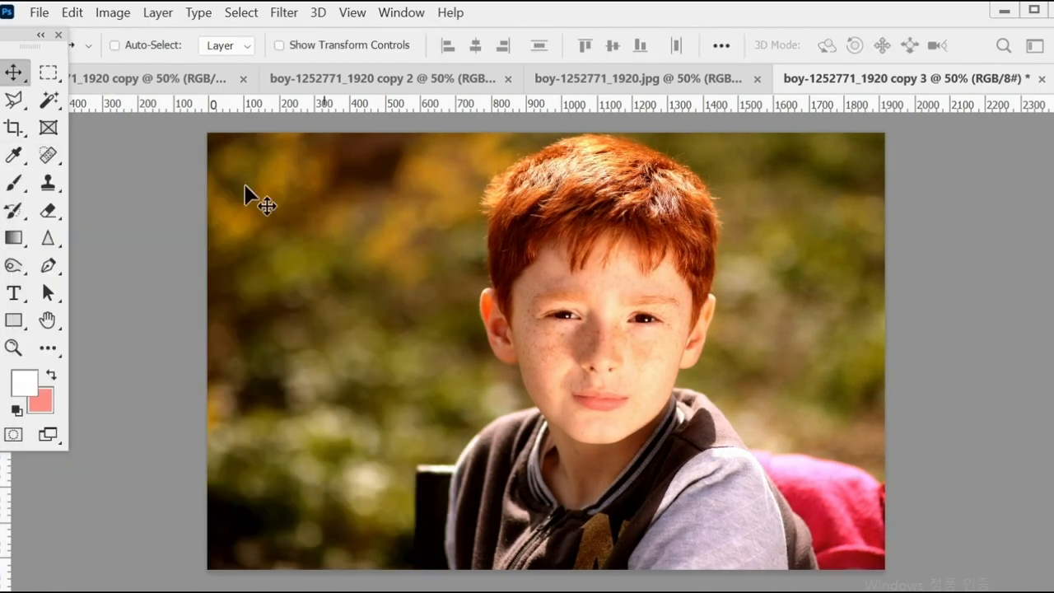
# Step: Compare the warm-toned copy 3 with the first desaturated copy and the original boy photo
pyautogui.click(153, 78)
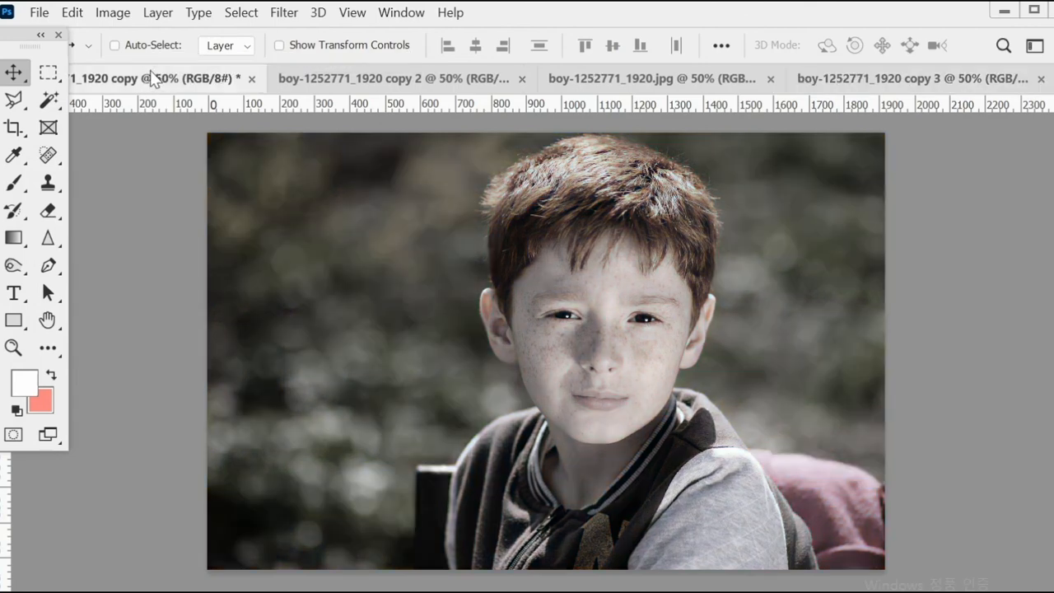
pyautogui.click(643, 78)
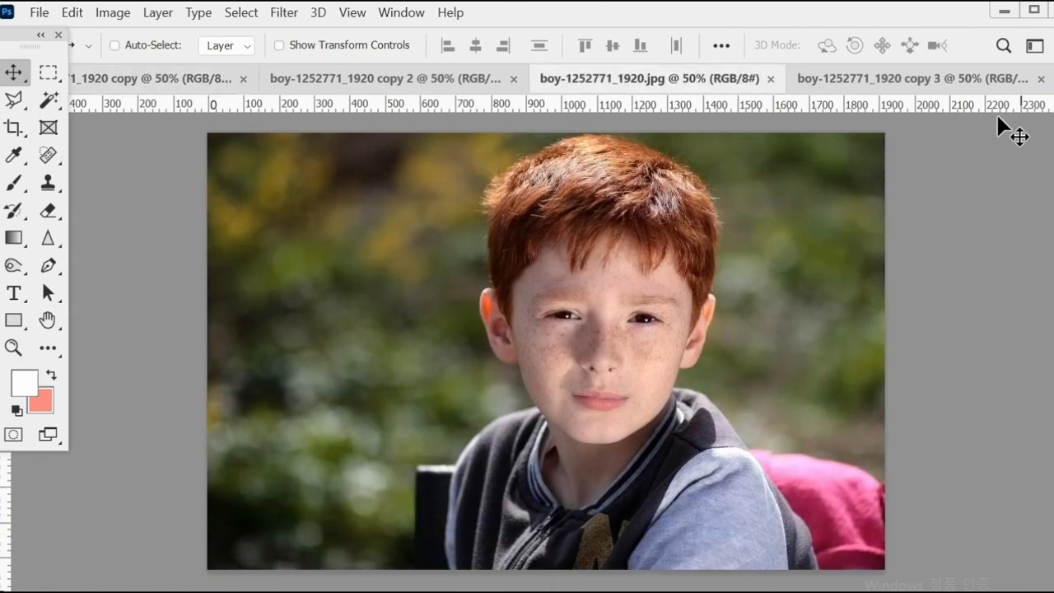
pyautogui.click(899, 79)
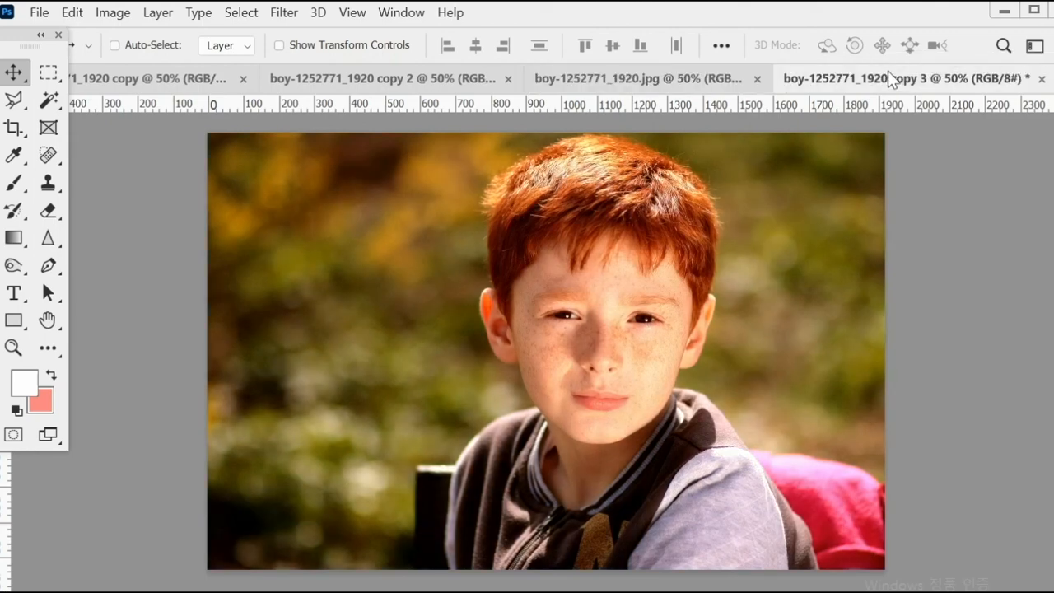
pyautogui.click(717, 78)
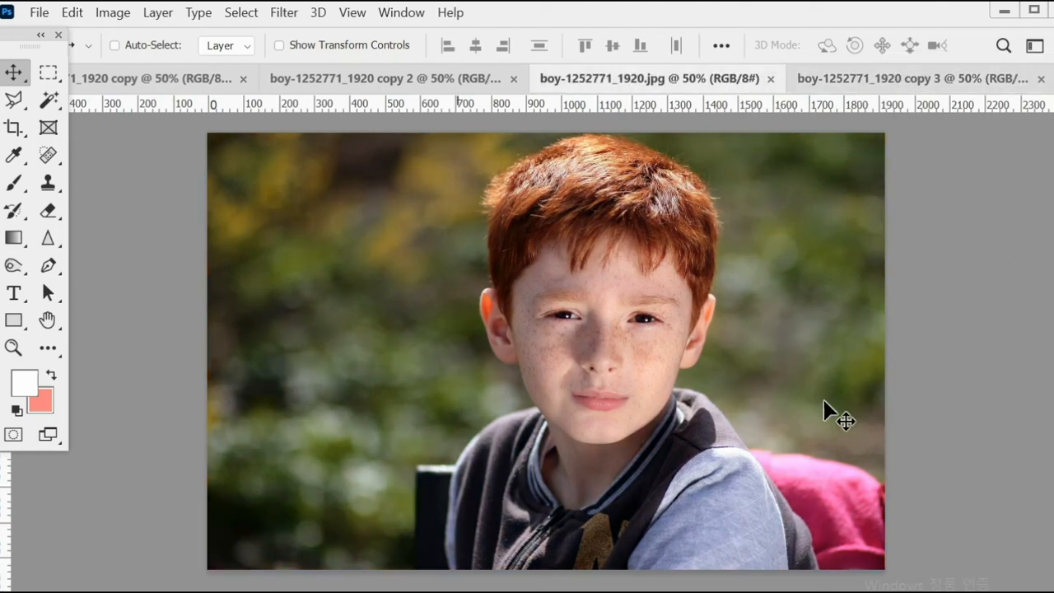
pyautogui.click(858, 80)
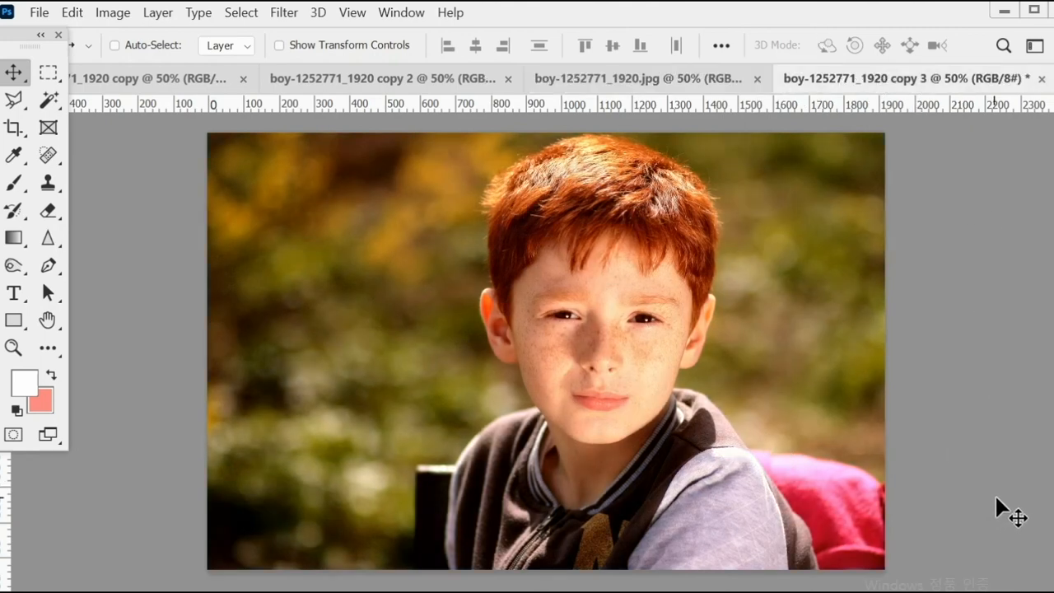